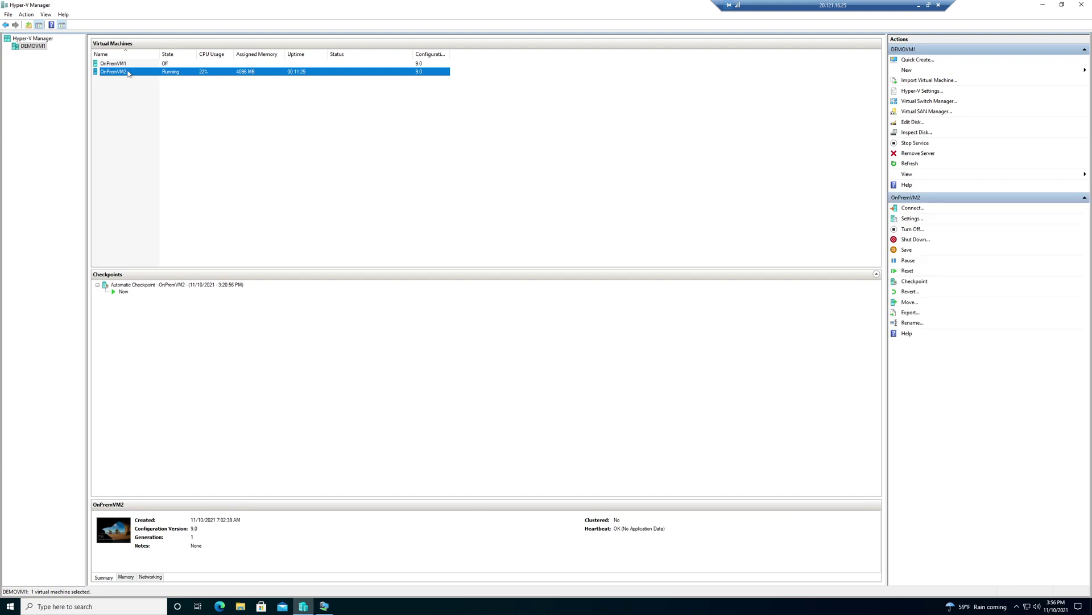
Start the OnPremVM1 virtual machine, continuing from its last state instead of reverting to the automatic checkpoint.
click(123, 65)
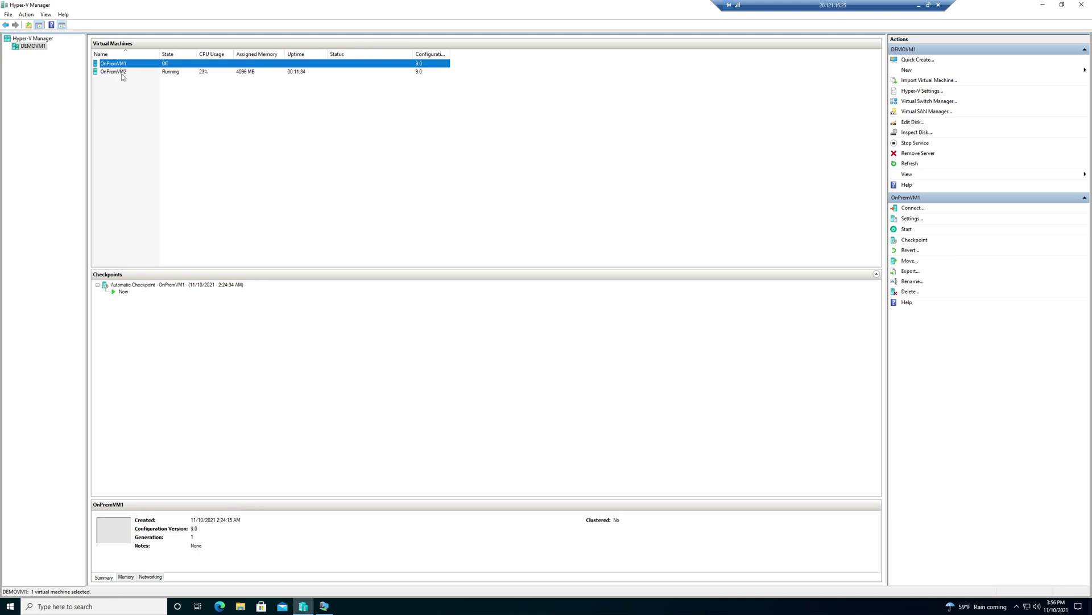
click(123, 71)
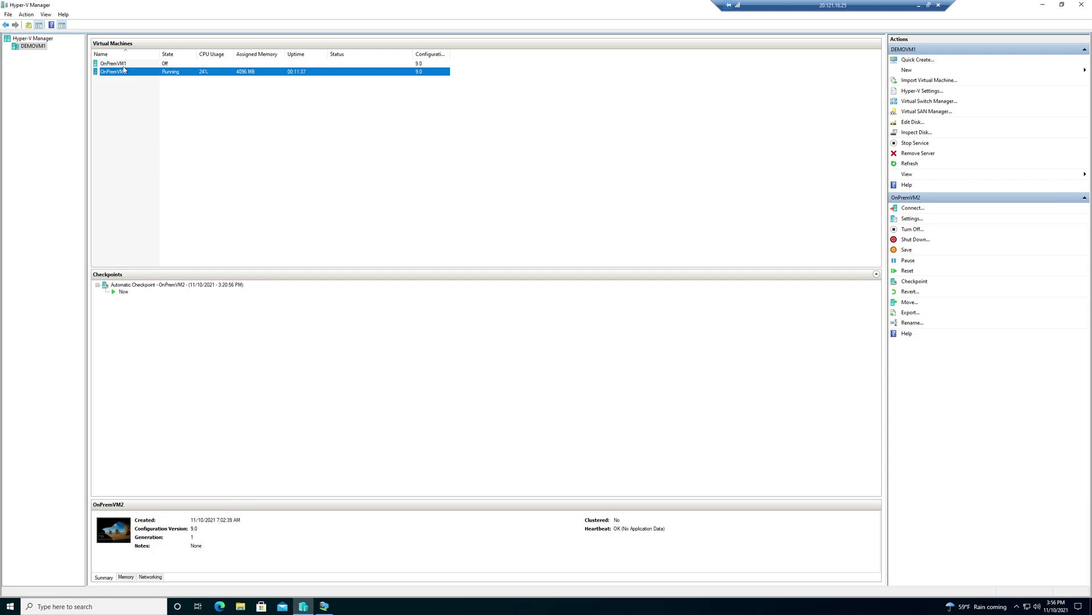
click(124, 64)
right_click(123, 65)
click(140, 94)
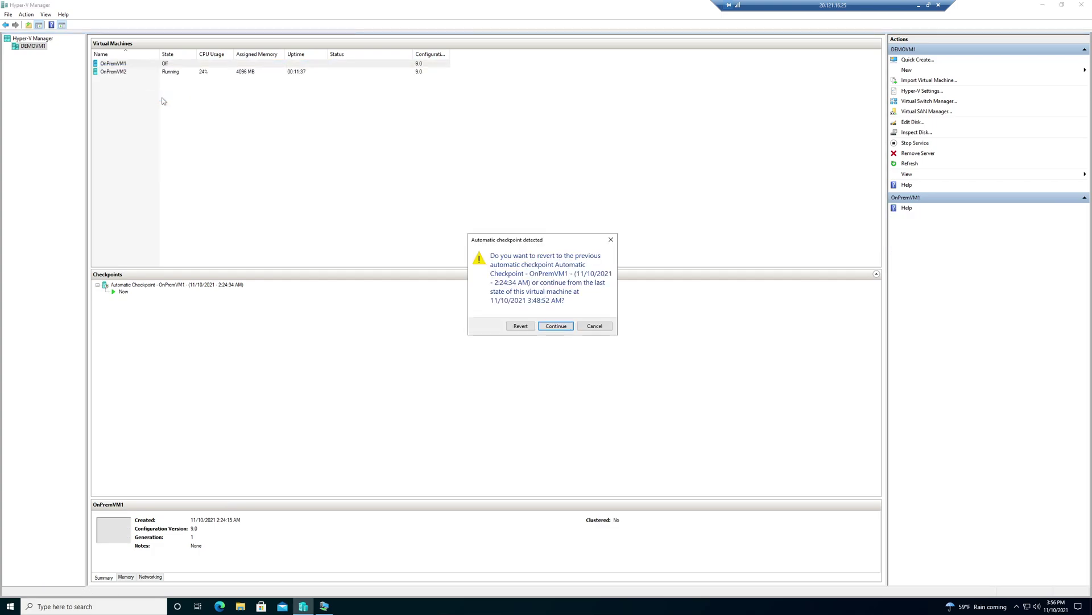
click(556, 326)
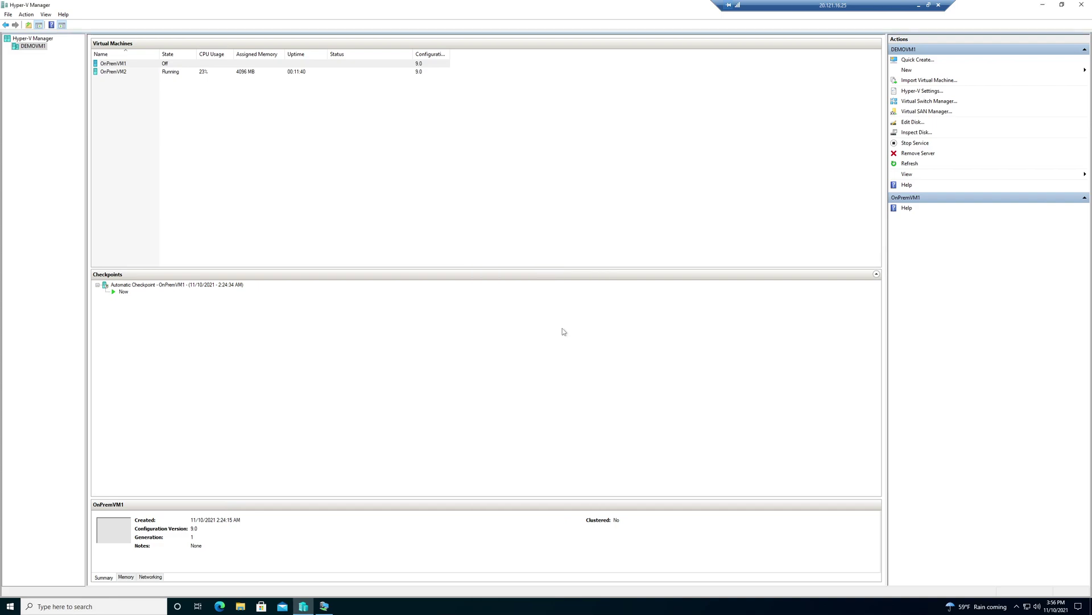
Connect to OnPremVM1 and power it on from its connection window.
right_click(174, 66)
click(193, 68)
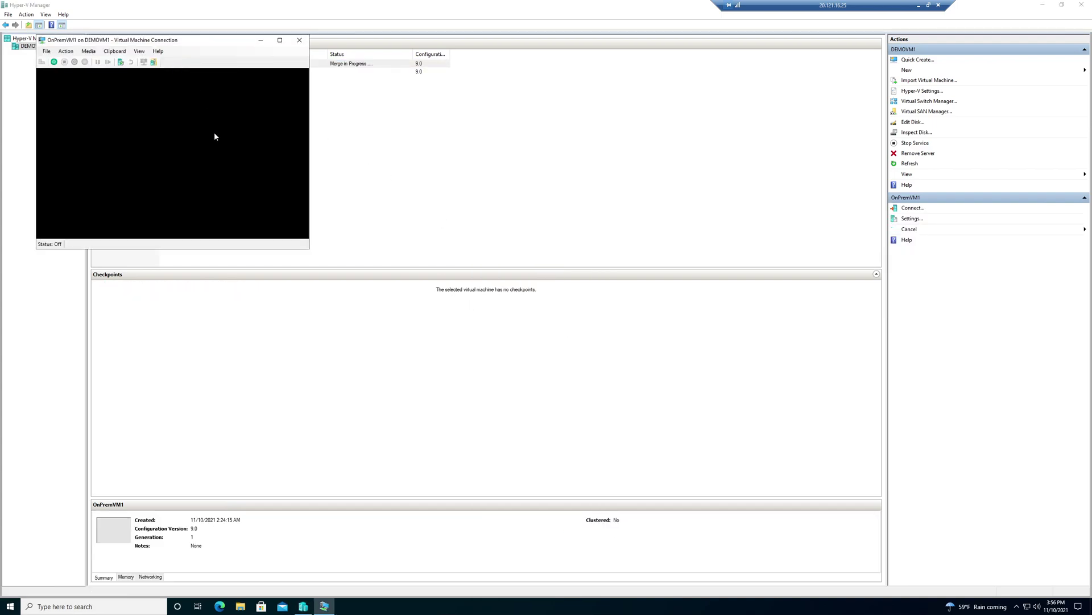
click(53, 61)
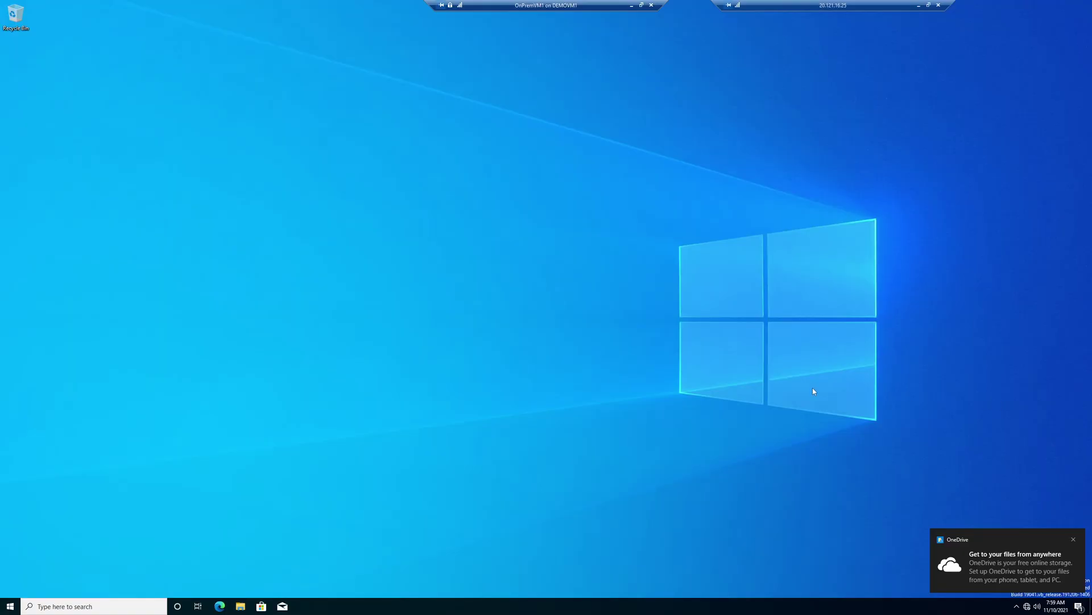
Dismiss the OneDrive notification and open the network adapter options from the Network & Internet settings.
click(1073, 539)
right_click(1031, 604)
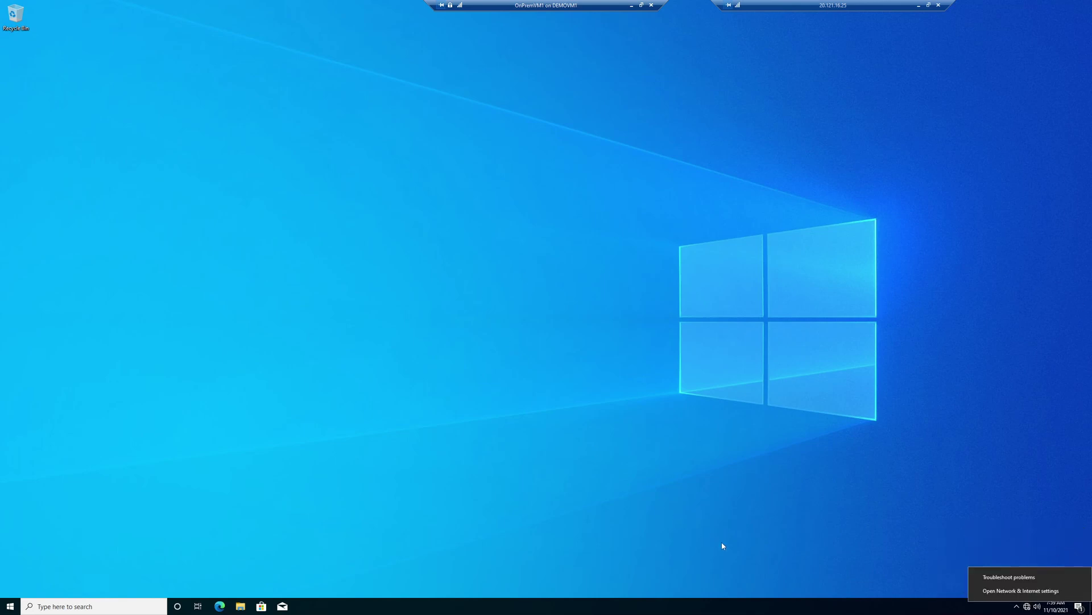
click(1001, 592)
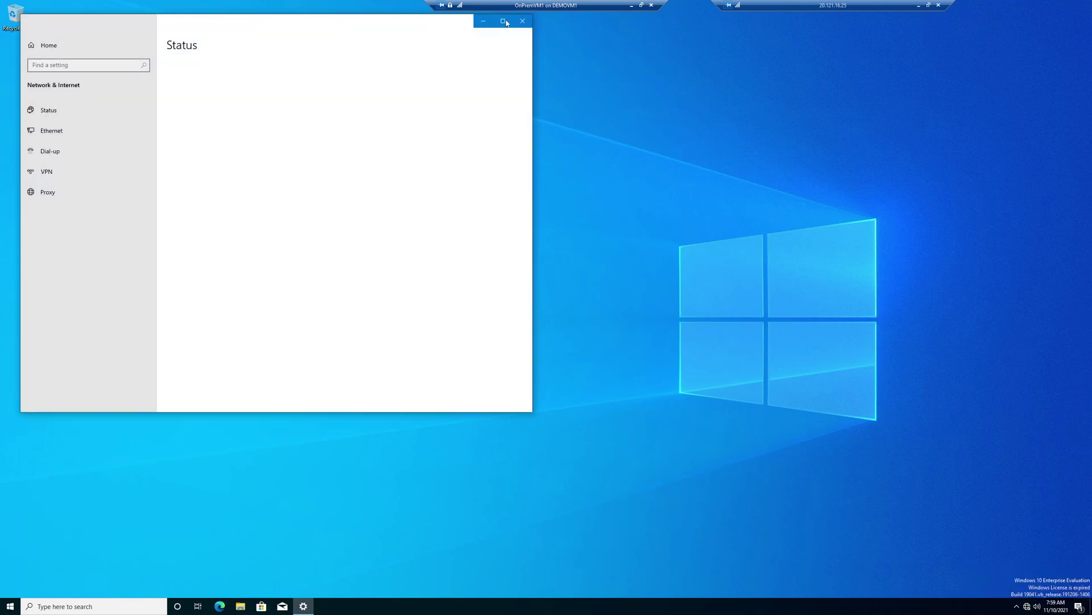
click(503, 21)
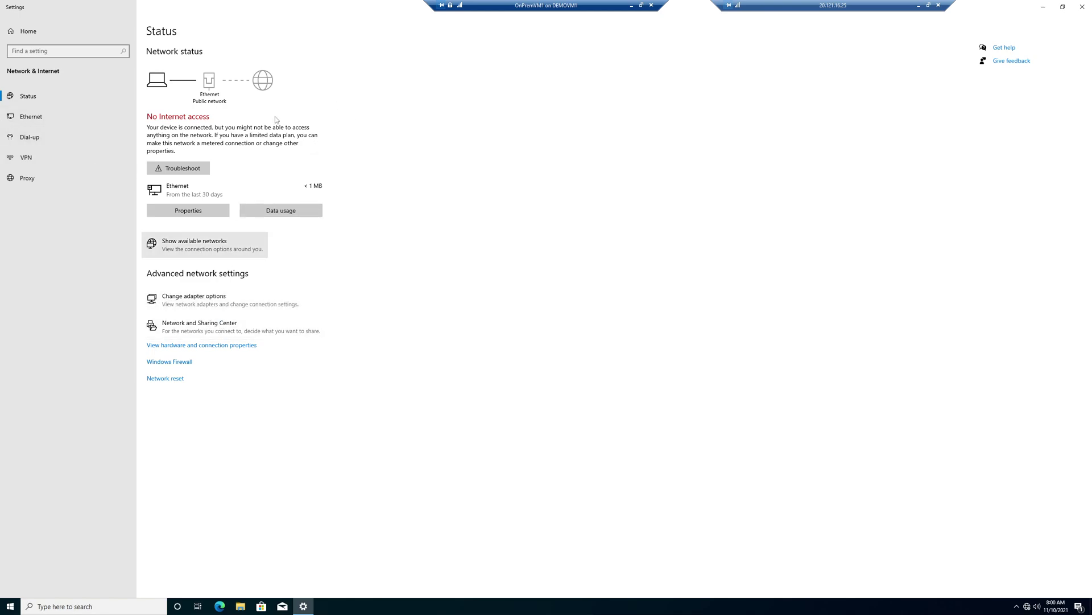
click(290, 299)
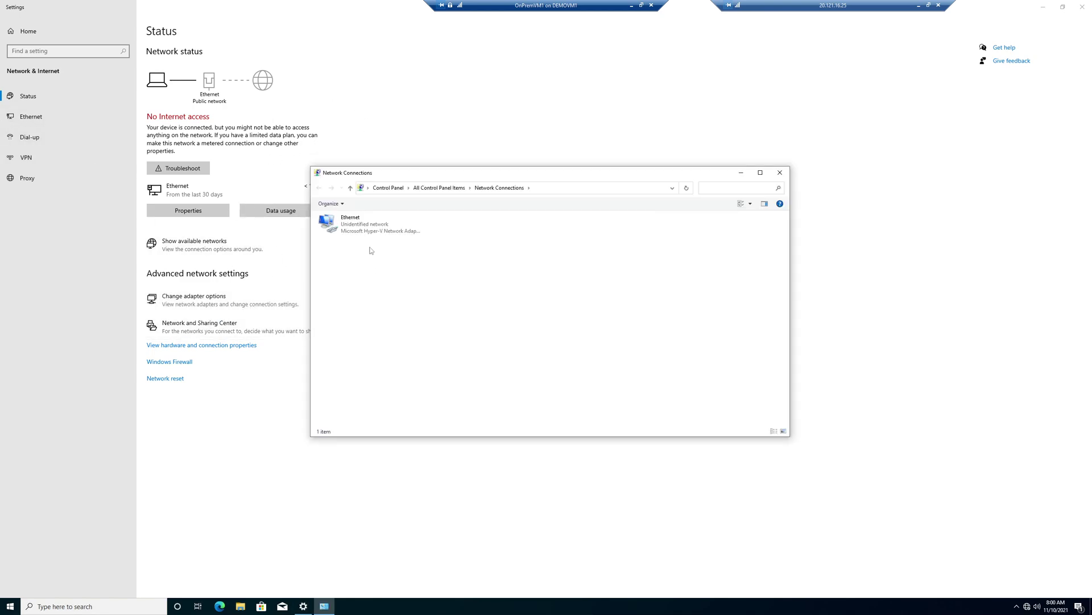
Open the Ethernet adapter's properties and disable Internet Protocol Version 6 (TCP/IPv6).
right_click(363, 228)
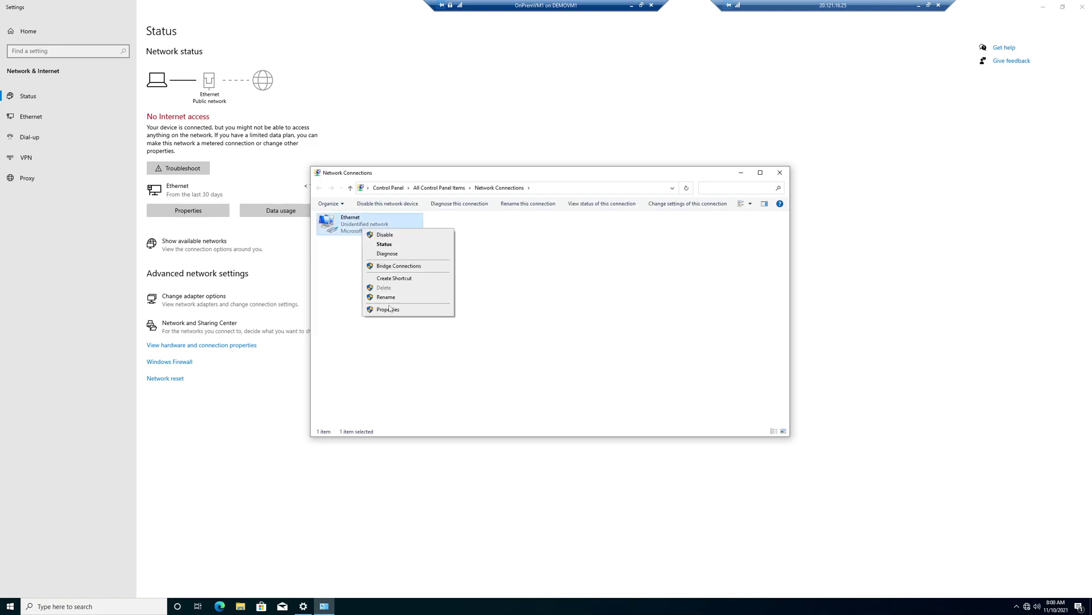
click(389, 309)
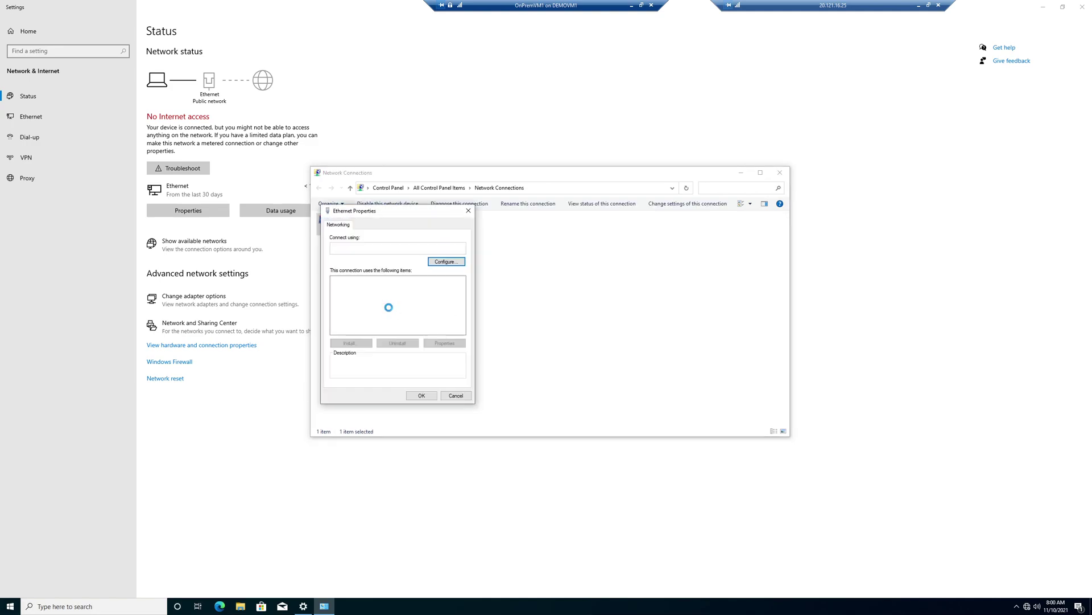
scroll(362, 322, down, 1)
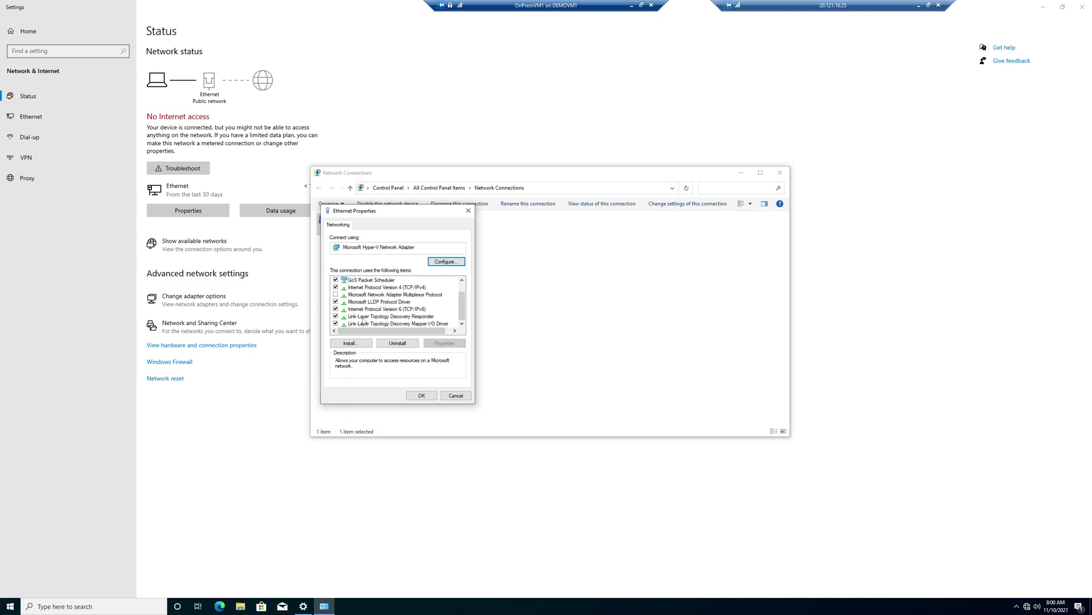
click(336, 309)
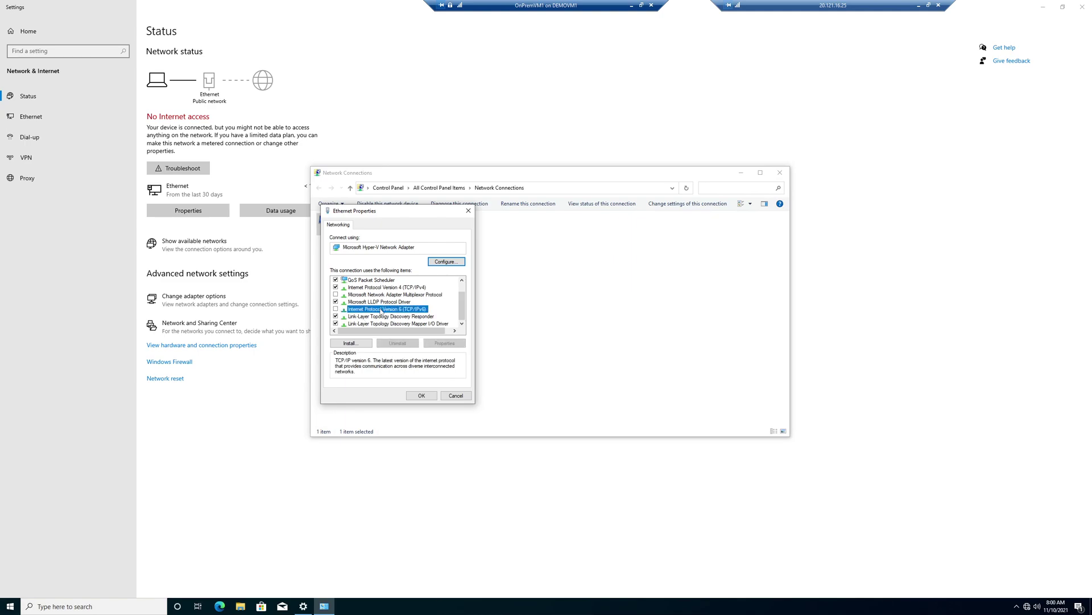
In the adapter's IPv4 properties, switch to manual DNS server addresses and begin the preferred DNS server with 169.254.
scroll(381, 312, up, 1)
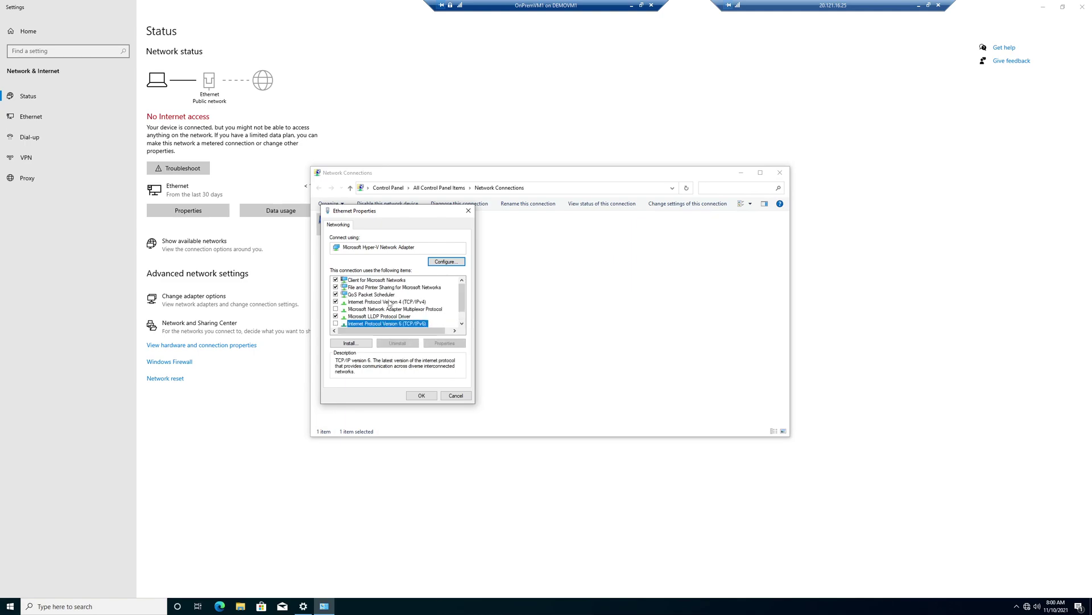
click(389, 302)
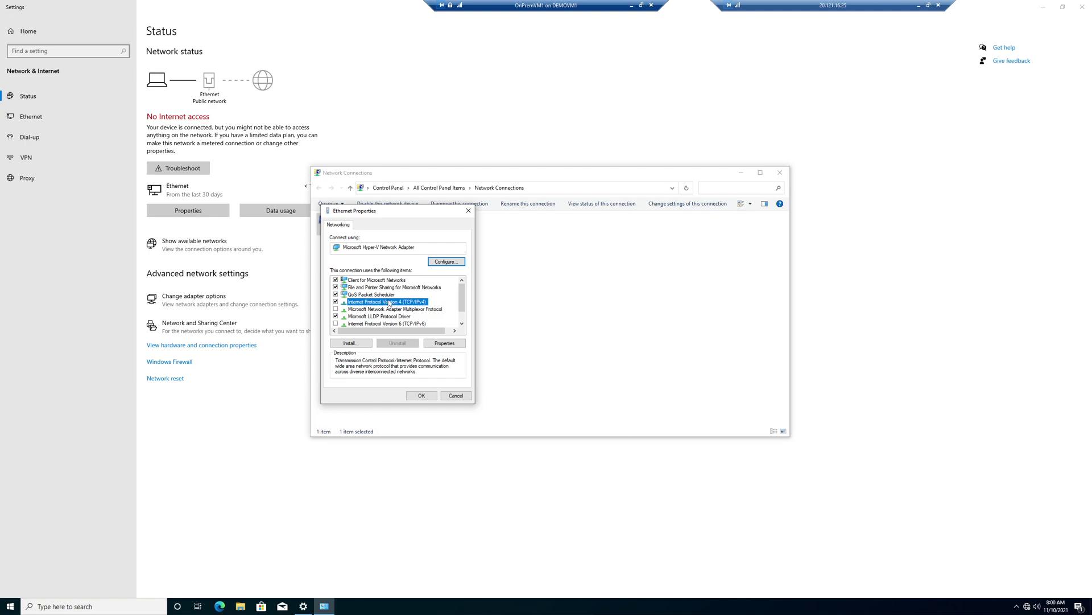
click(432, 342)
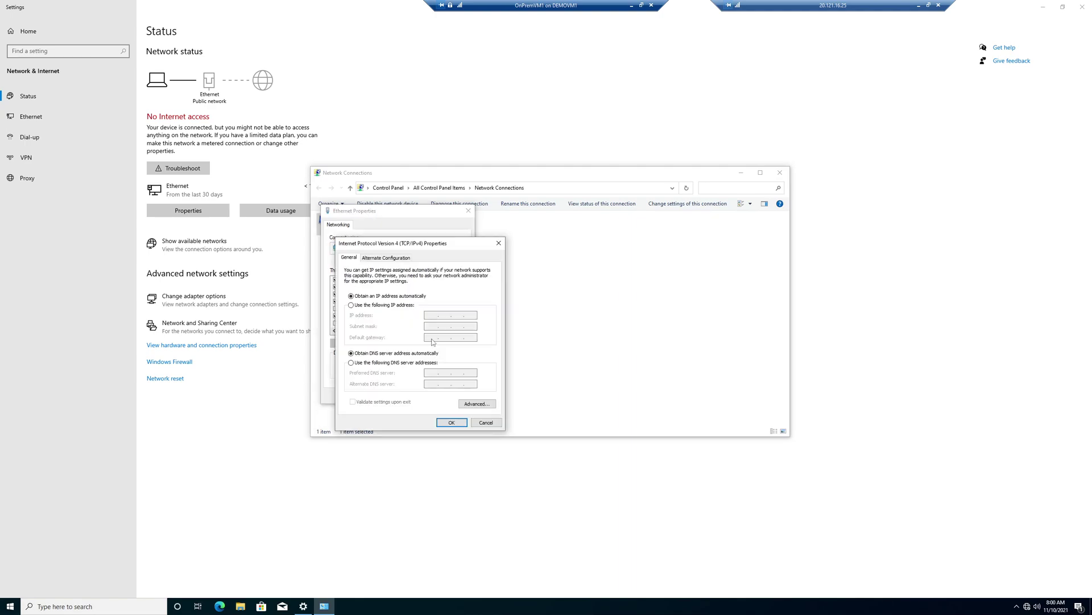
click(371, 363)
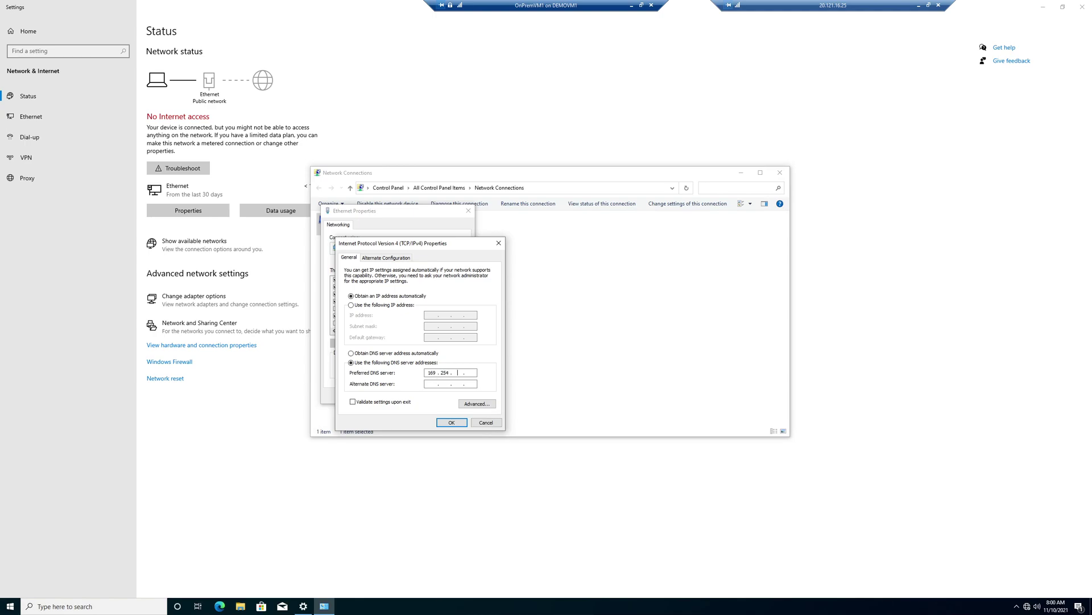
Minimize the OnPremVM1 session and connect to OnPremVM2 with a full-screen display.
click(631, 9)
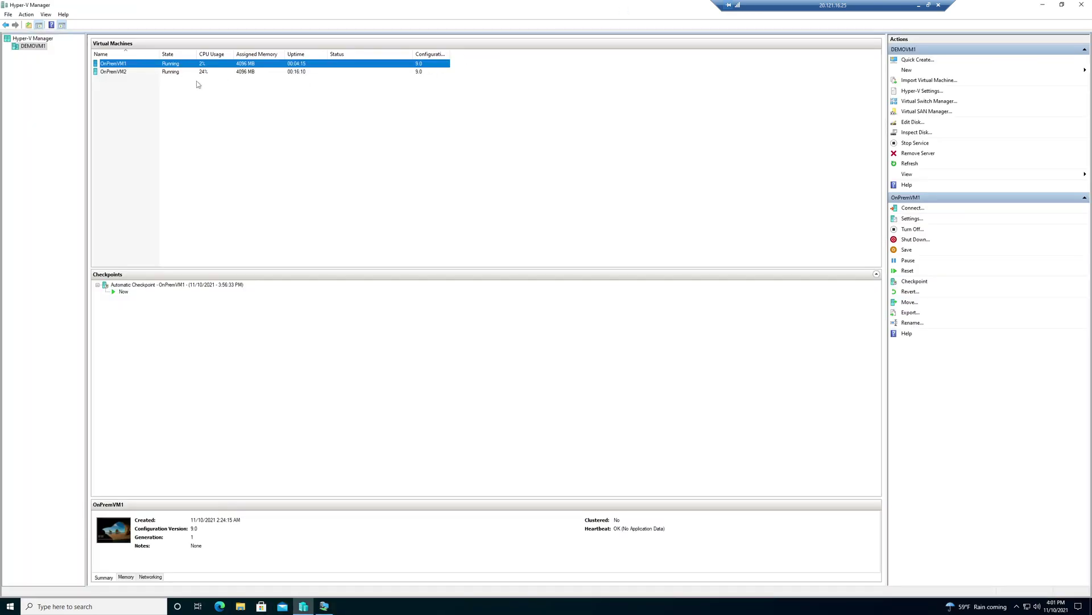
click(186, 72)
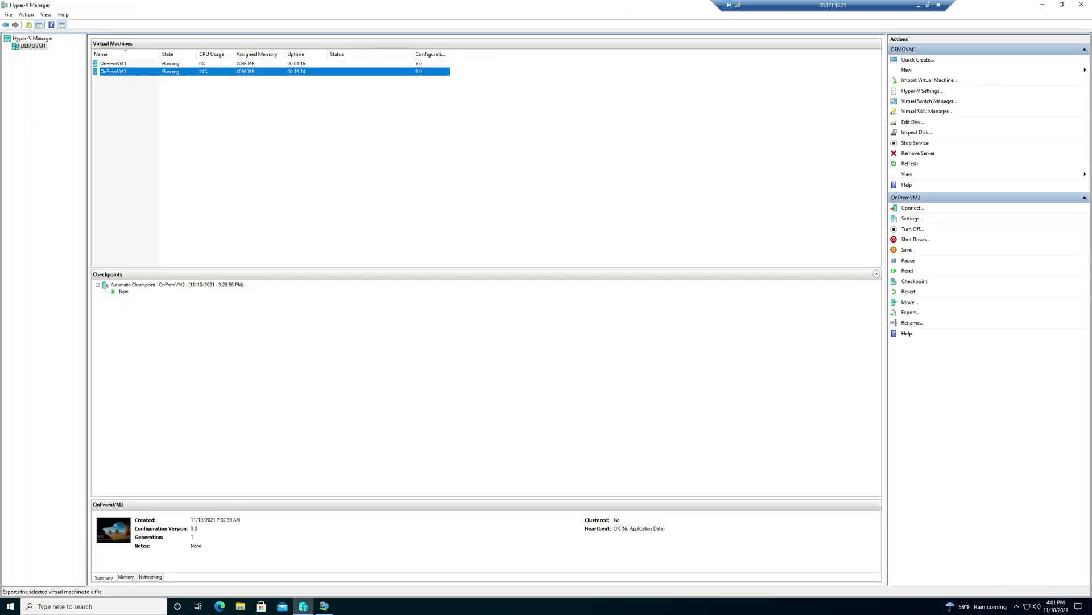
right_click(169, 74)
click(193, 78)
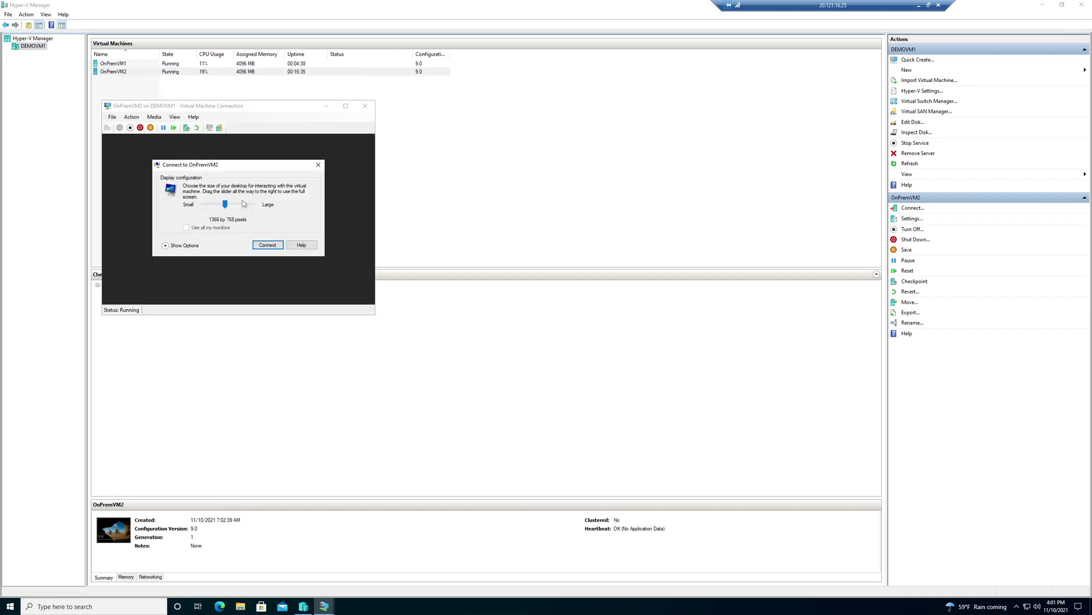
drag(231, 204, 253, 203)
click(267, 244)
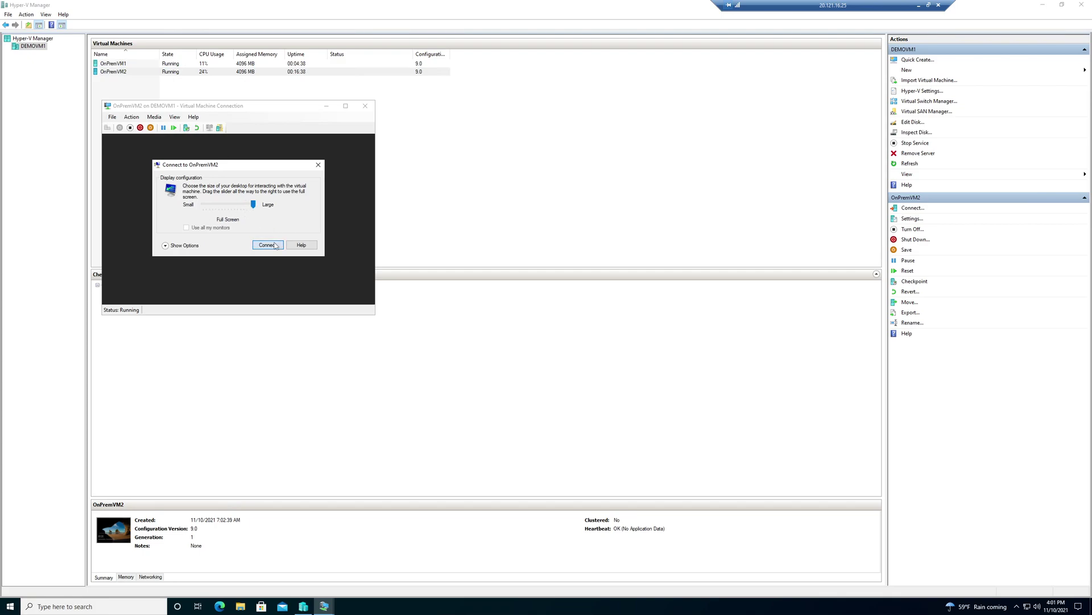
click(345, 106)
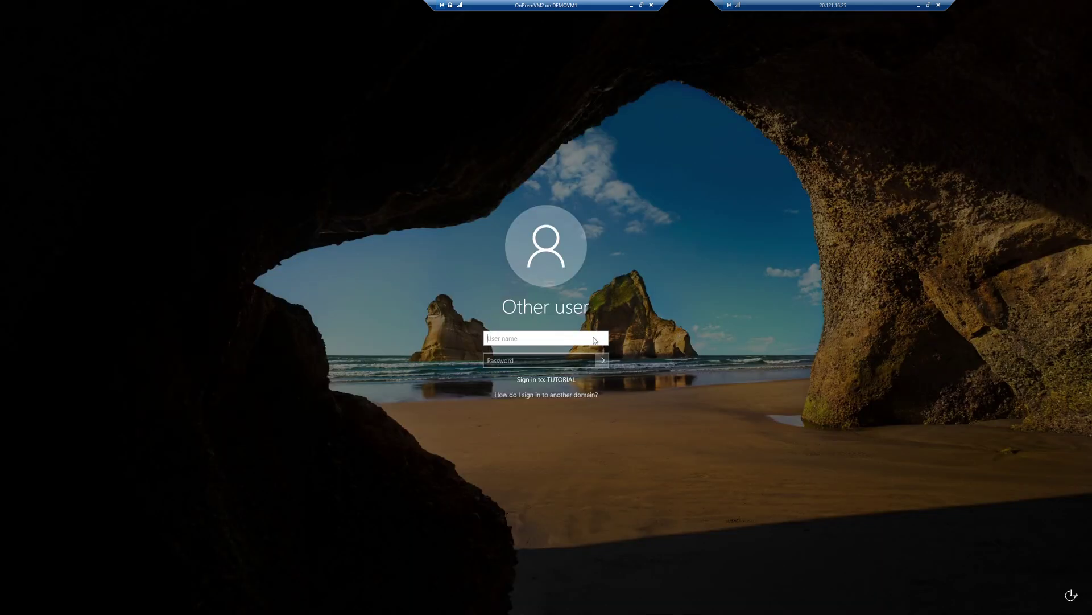
Sign in to the TUTORIAL domain on OnPremVM2 as administrator with the account password.
text(admini)
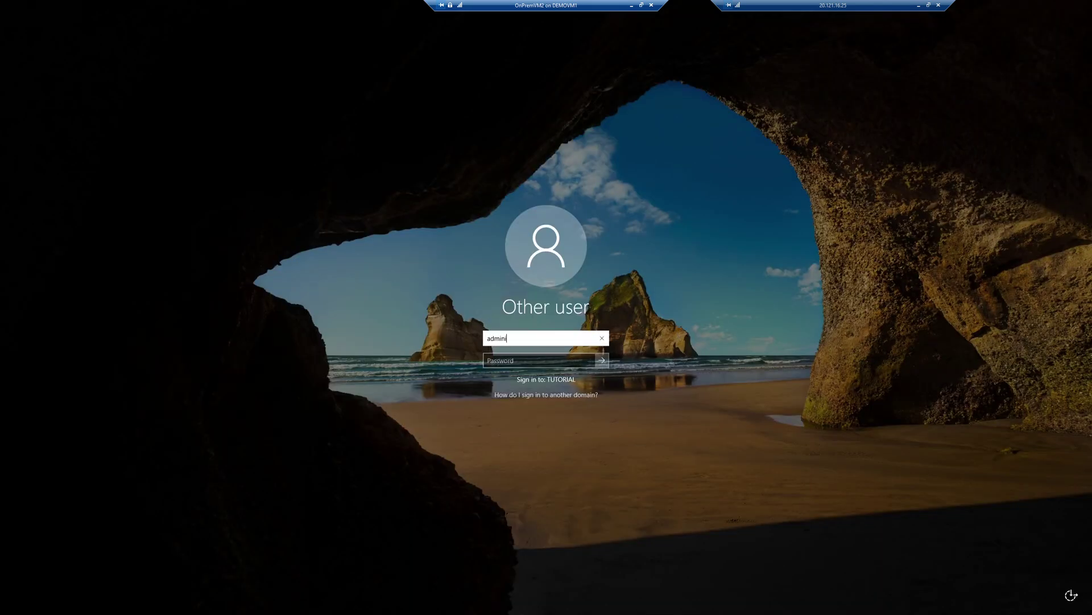
text(strator)
key(Tab)
text(••••••••••••••)
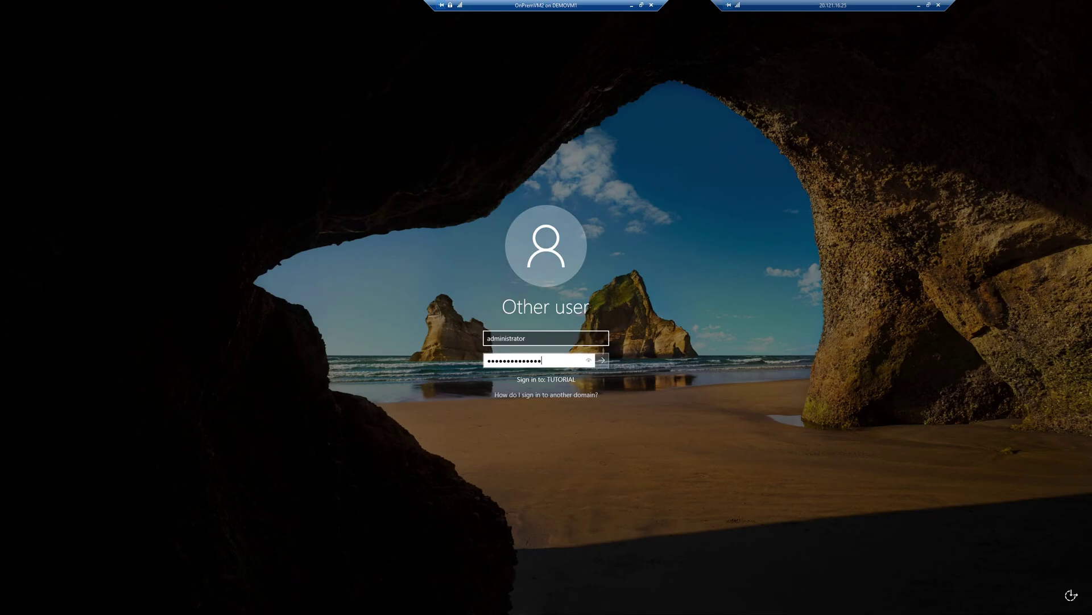
key(Return)
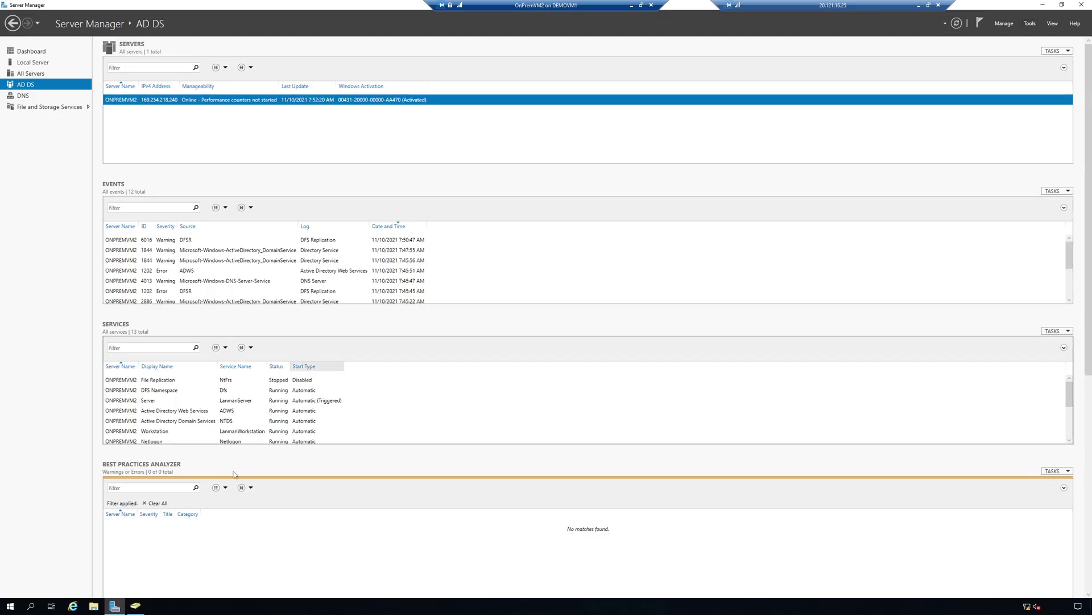
Open a Command Prompt on OnPremVM2 and run ipconfig to look up the server's IPv4 address.
click(2, 608)
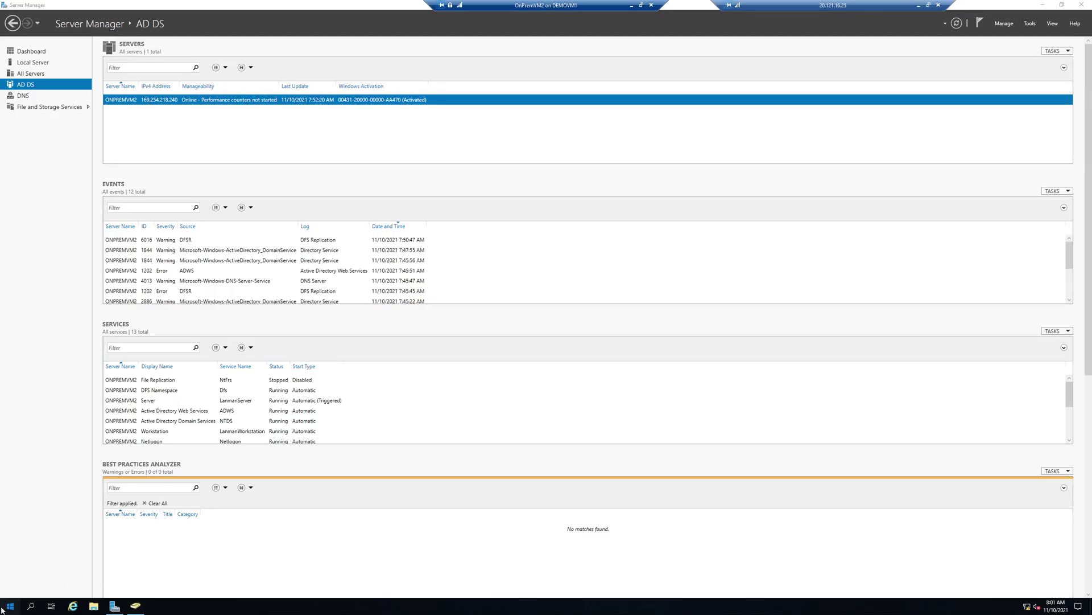
text(a)
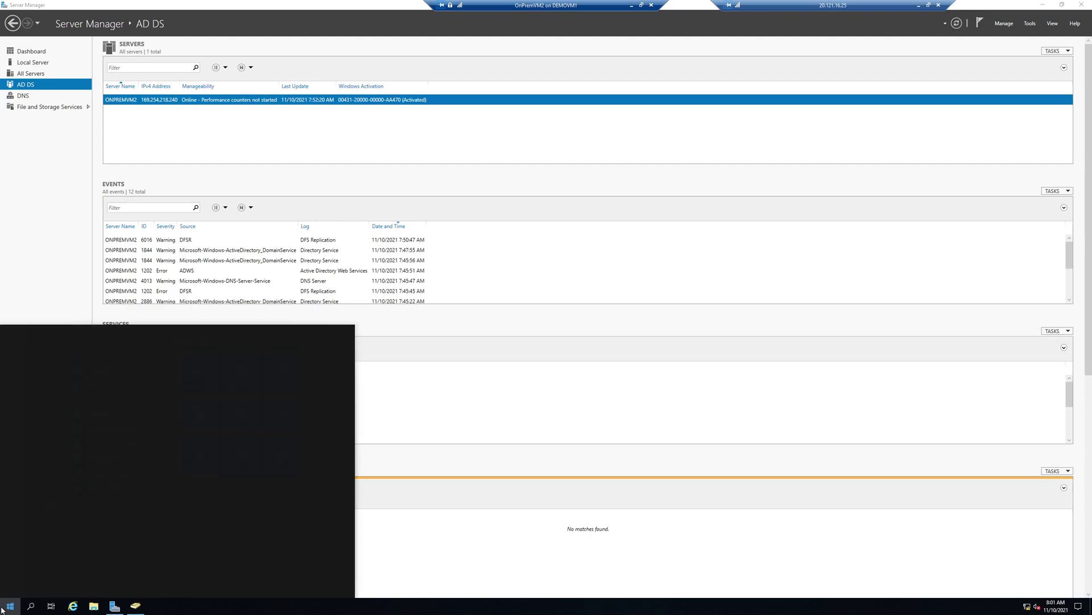
text(md)
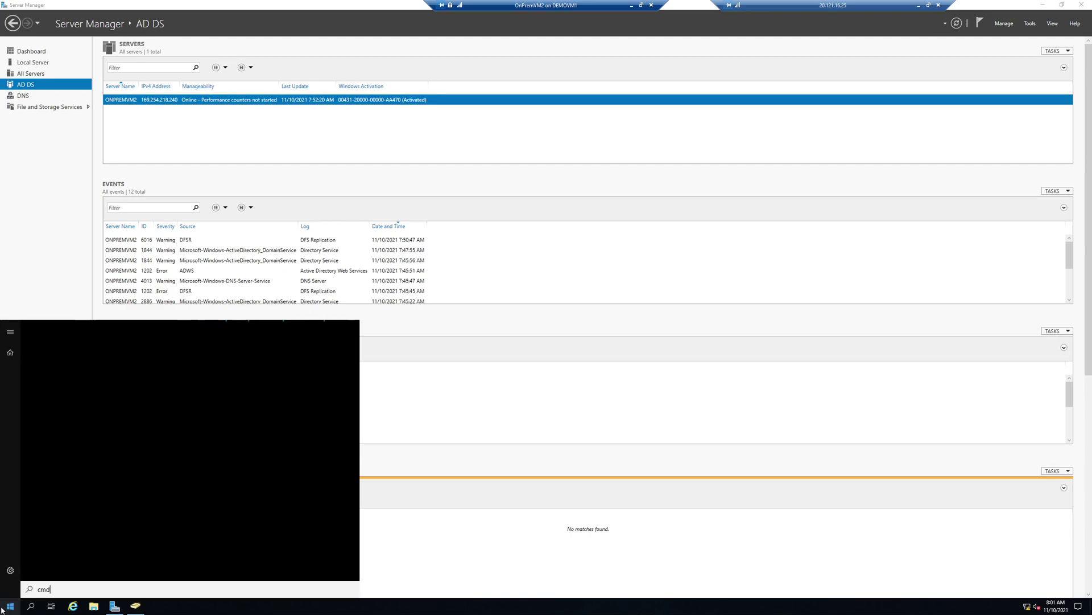
key(Down)
key(Up)
key(Return)
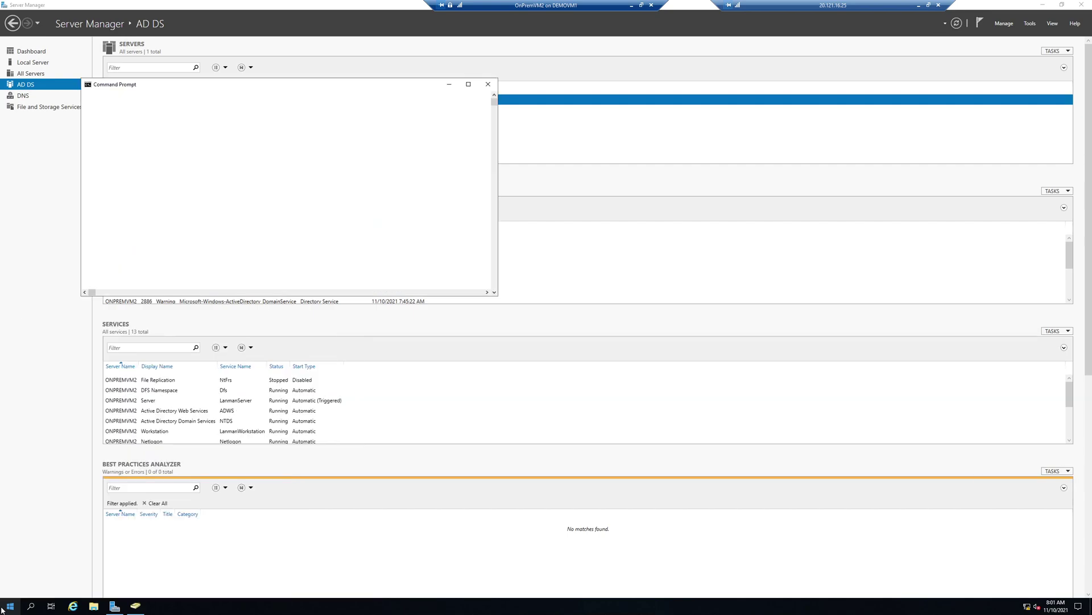
text(ipconfig)
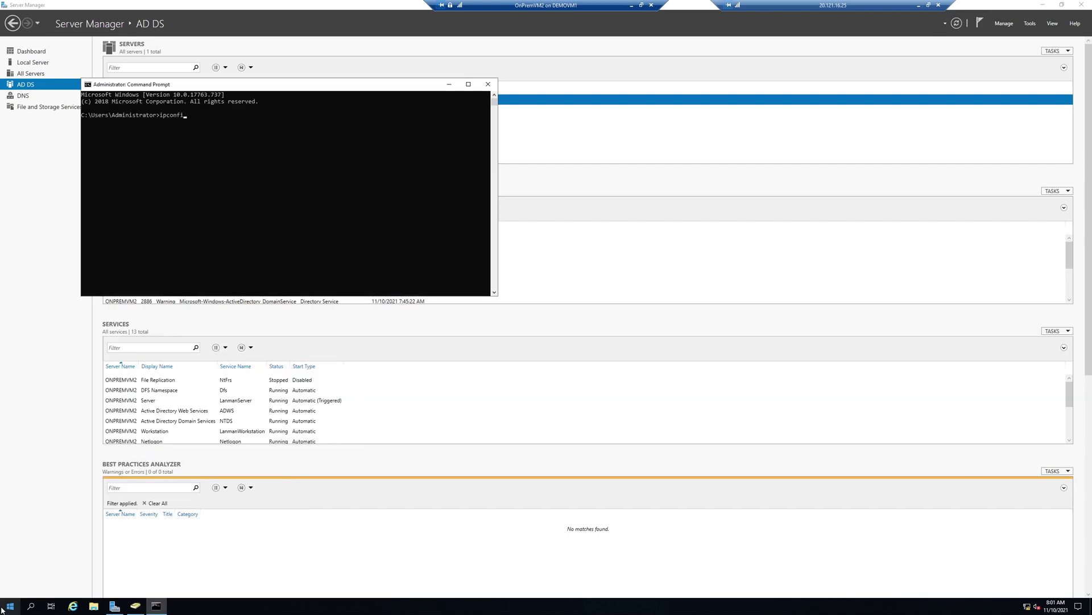
key(Return)
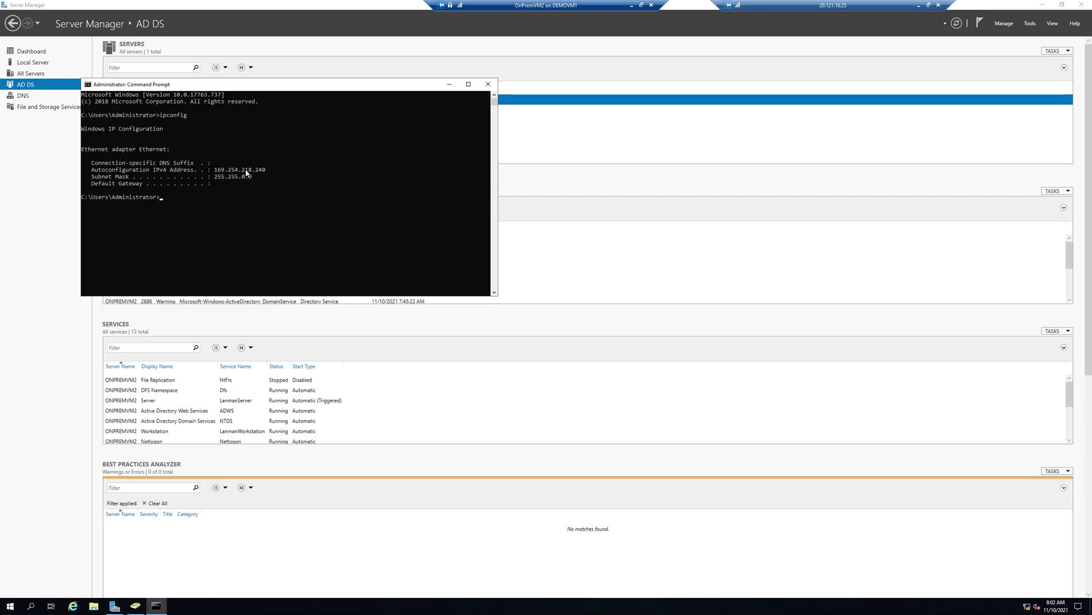
Minimize the OnPremVM2 session and reconnect to OnPremVM1 with its IPv4 properties still open.
click(629, 7)
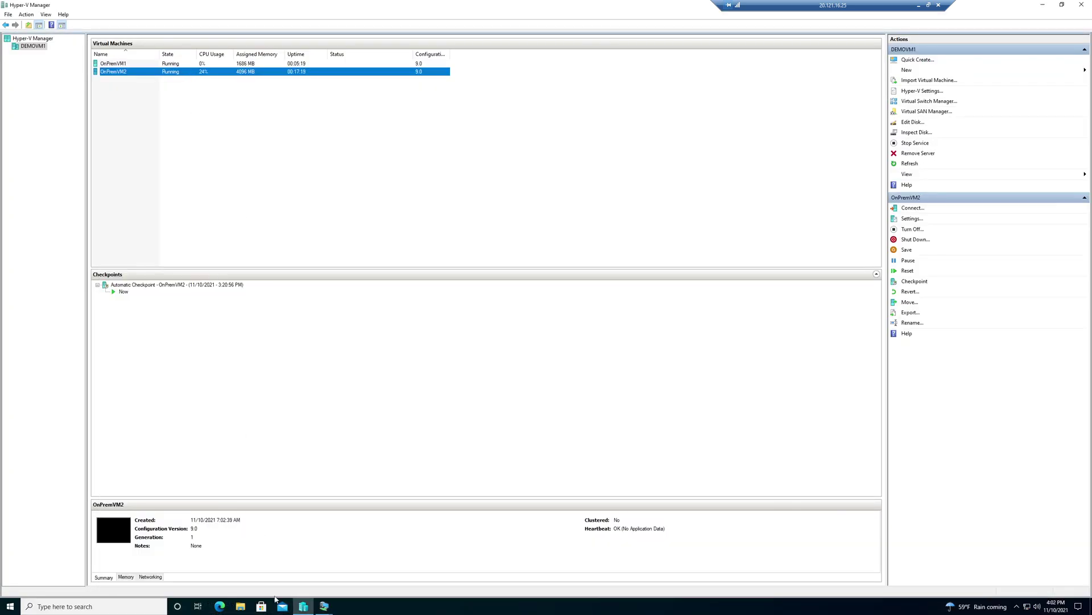
right_click(125, 63)
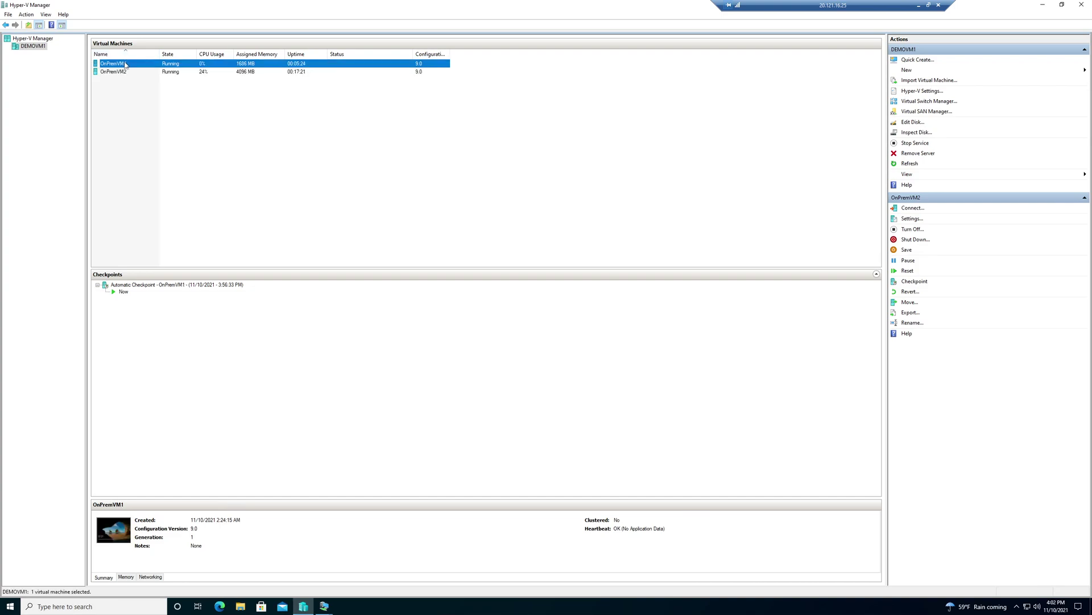
click(142, 68)
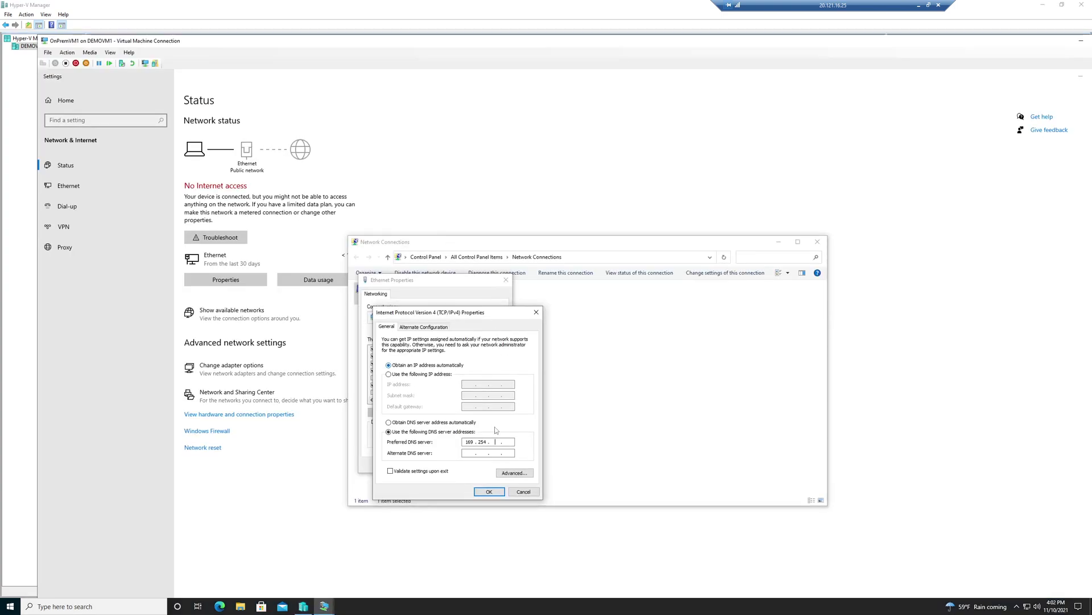
Set OnPremVM1's preferred DNS server to 169.254.218.240, save the adapter settings and close Network Connections.
text(8.240)
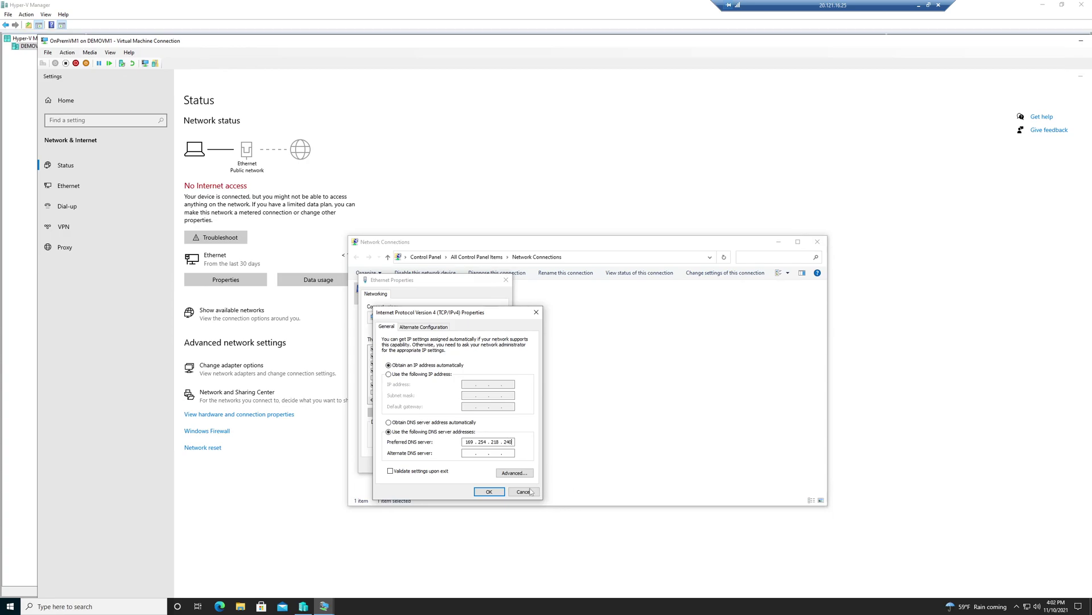
click(488, 493)
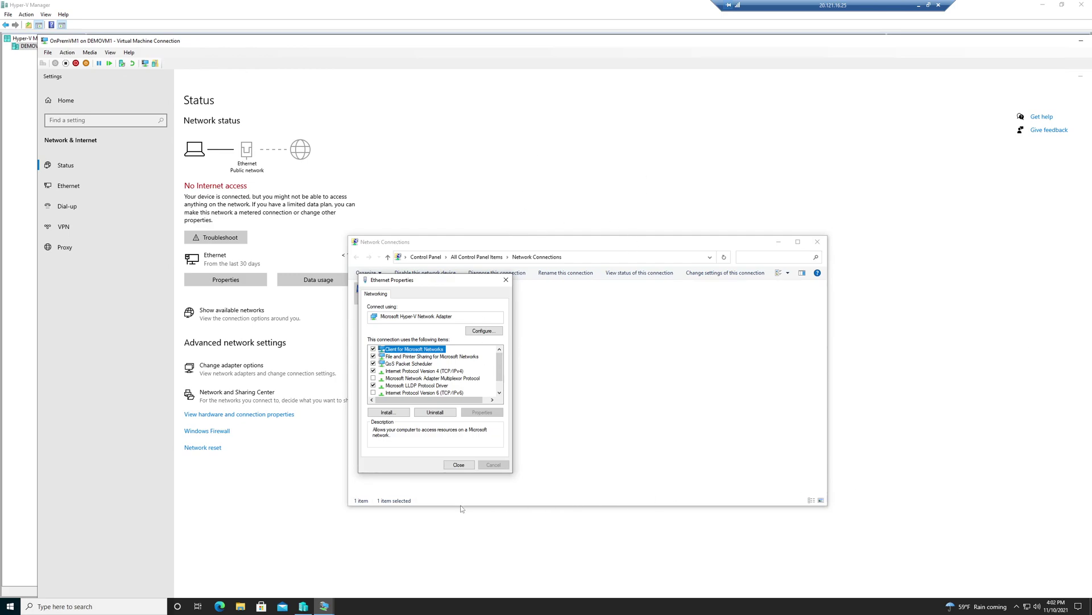
click(459, 465)
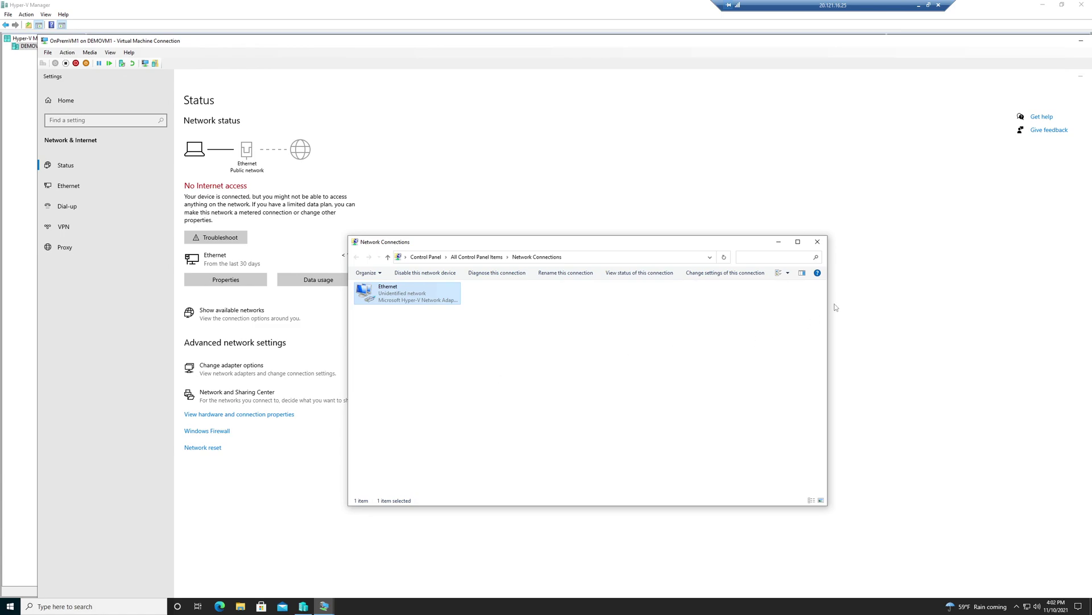
click(817, 241)
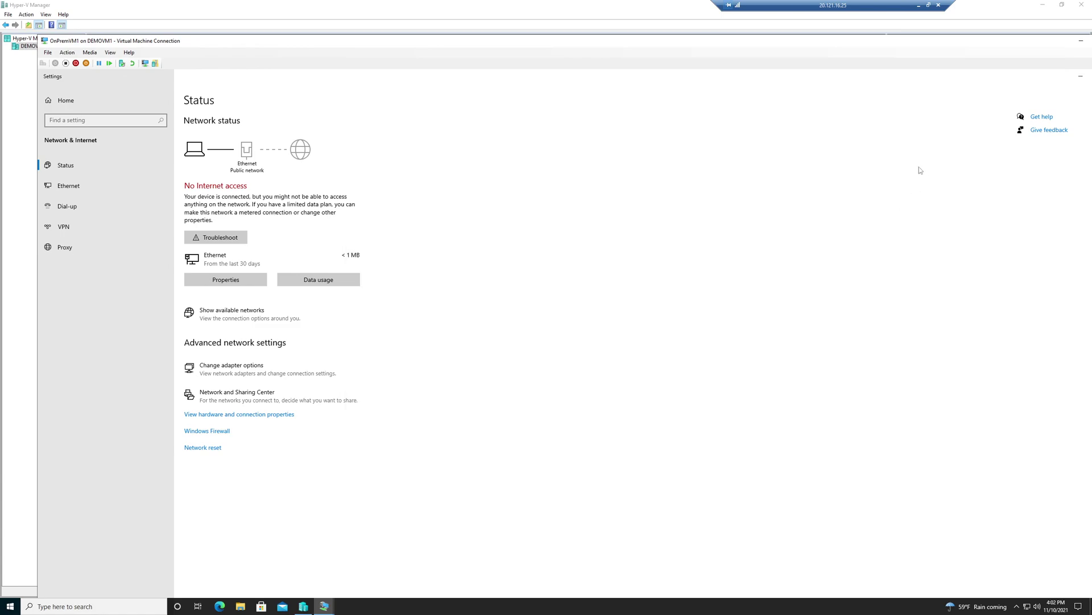
Close Hyper-V Manager and minimize the OnPremVM1 session to get back to the host's desktop.
click(1082, 4)
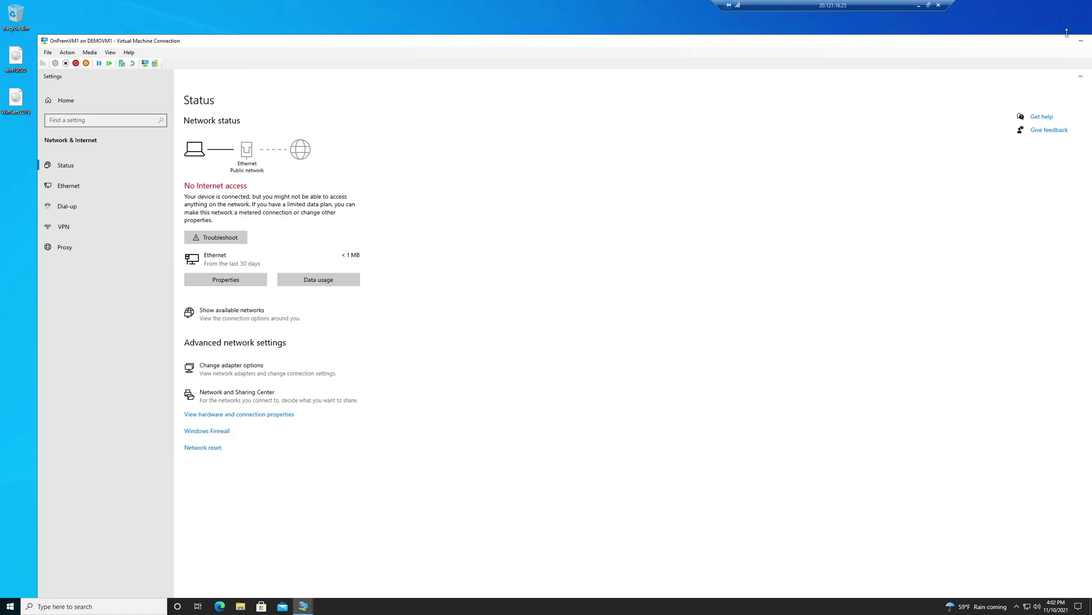
drag(1048, 41, 897, 53)
click(967, 53)
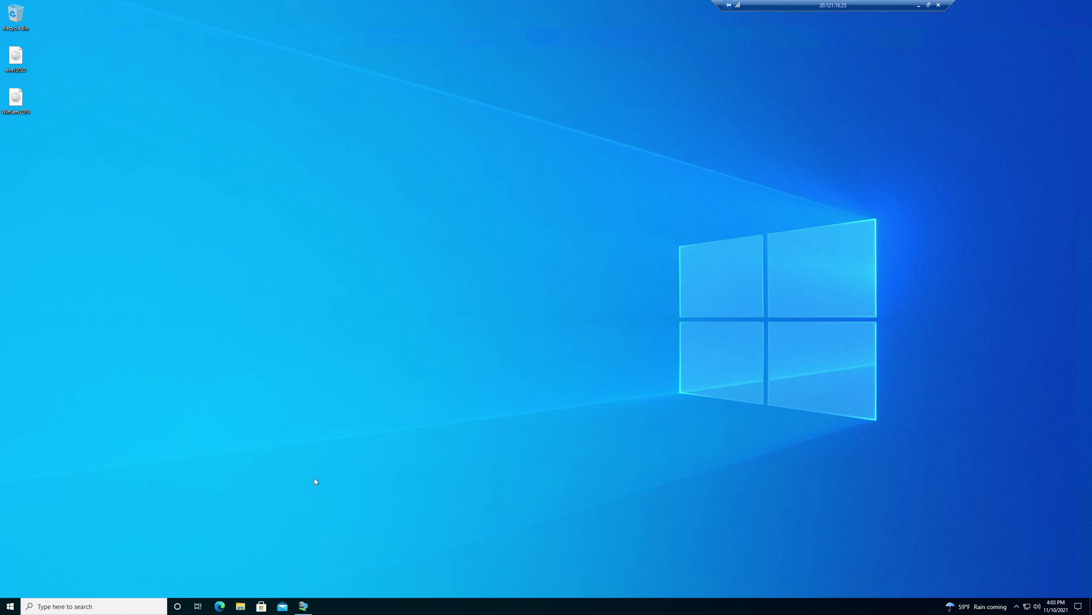
Open Control Panel on the host, show its items as large icons and maximize the window.
click(11, 606)
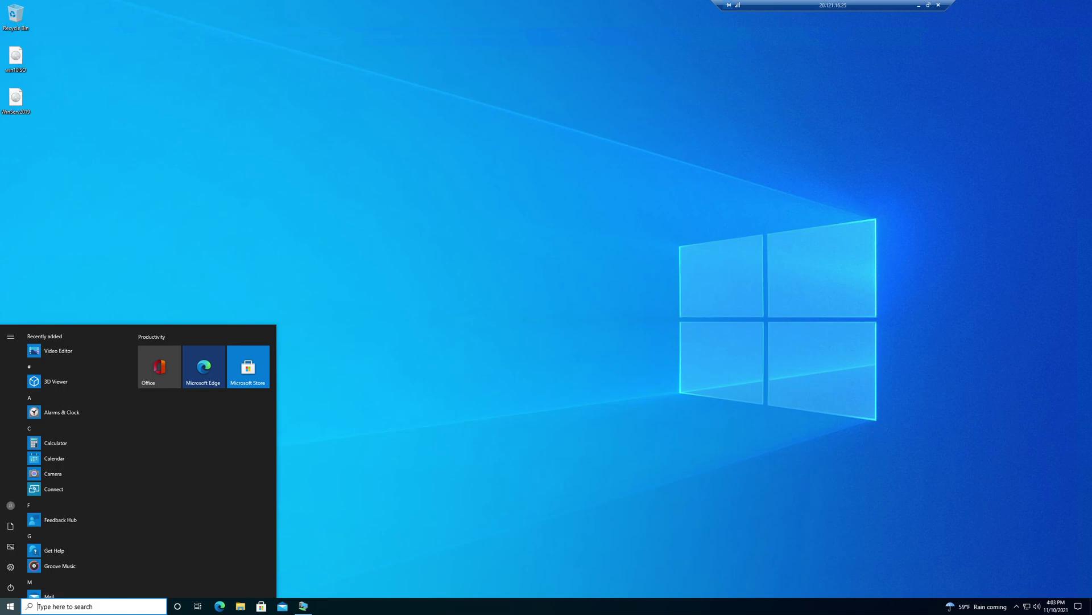
text(con)
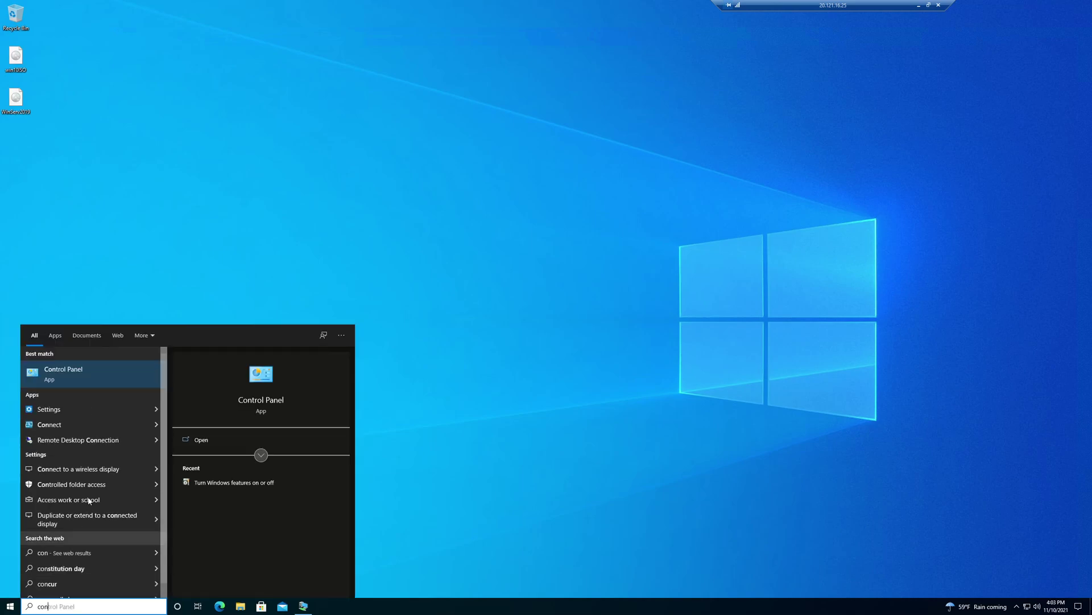
click(110, 376)
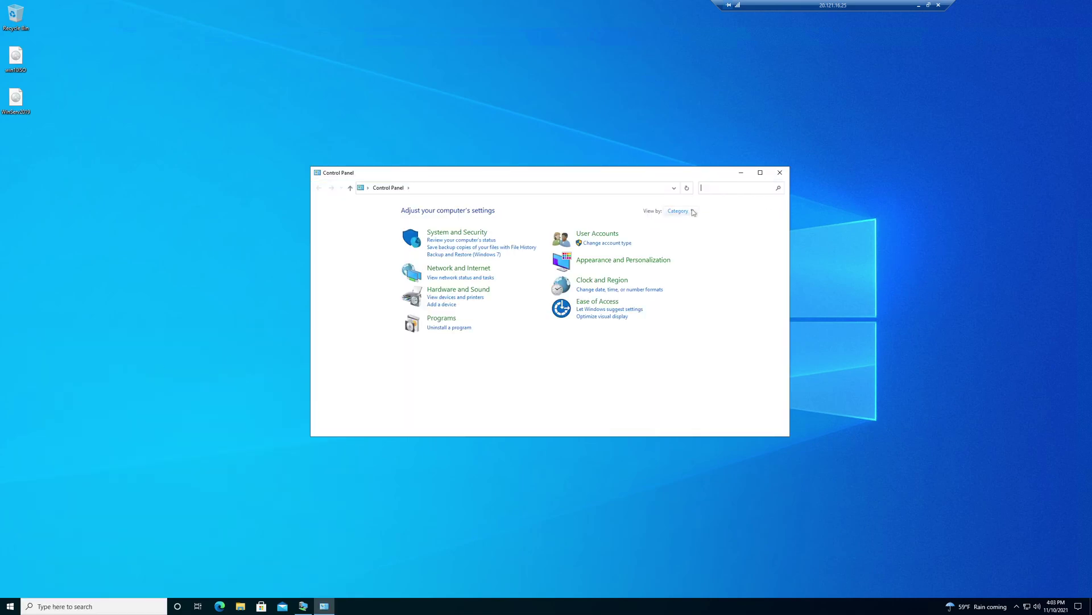
click(692, 211)
click(693, 235)
click(760, 172)
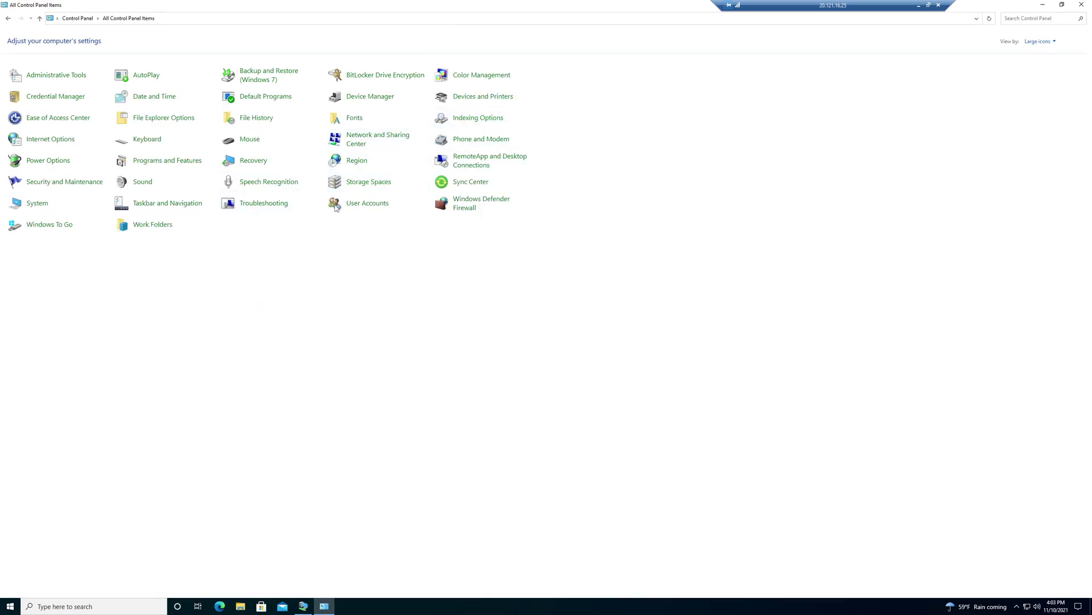
Open the computer name and domain change settings from the host's advanced system settings.
click(34, 206)
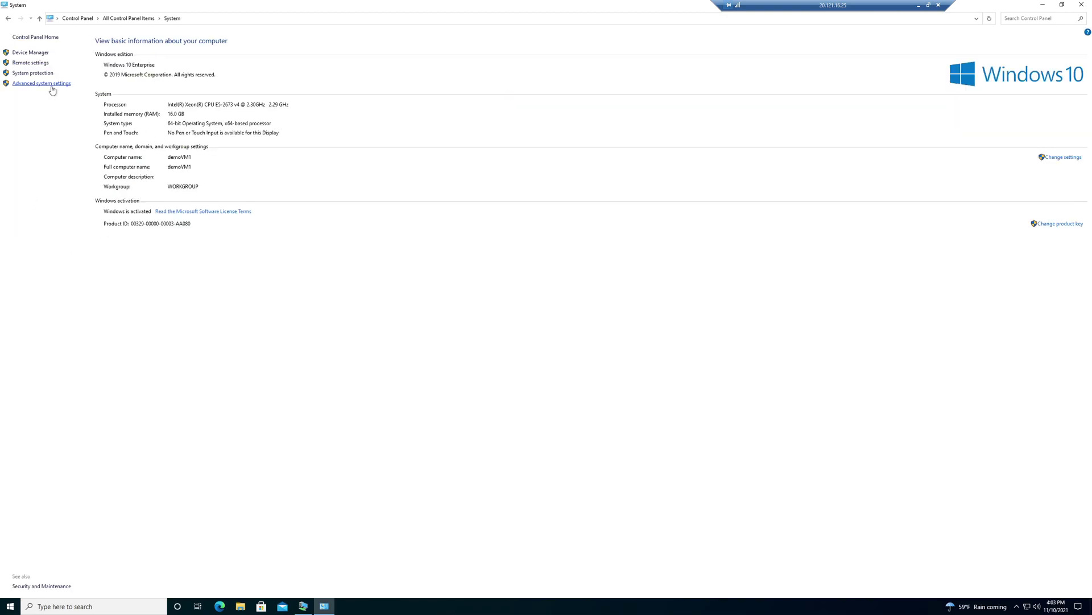
click(51, 85)
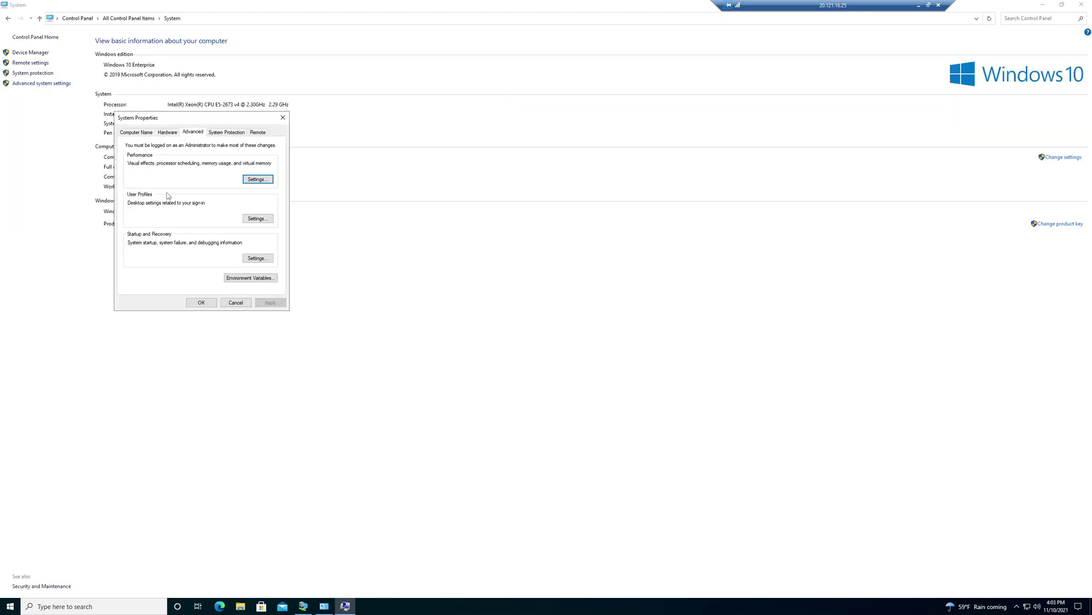
click(147, 132)
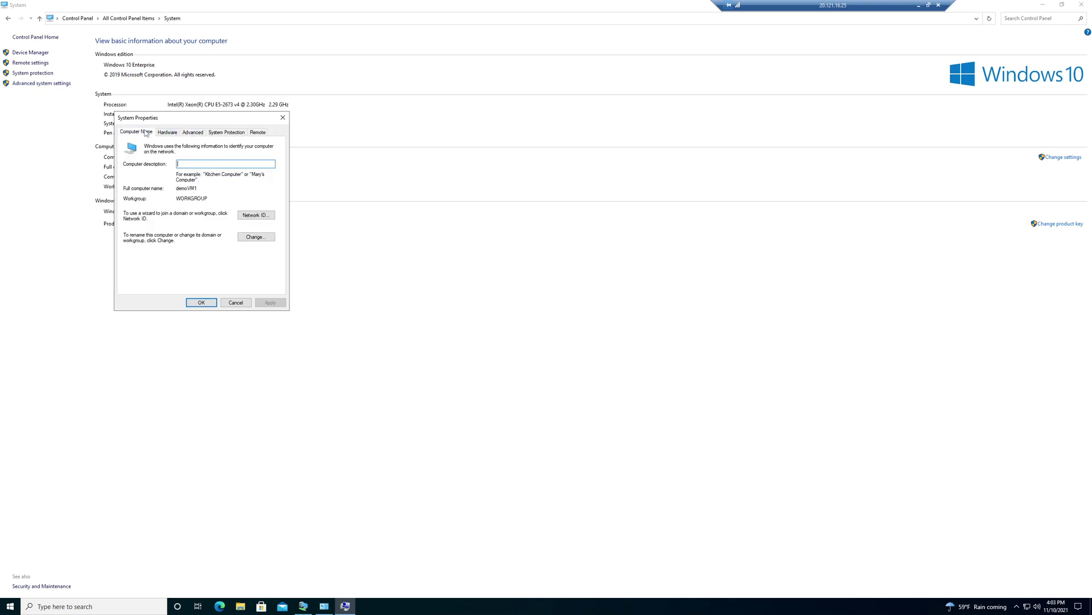
click(262, 238)
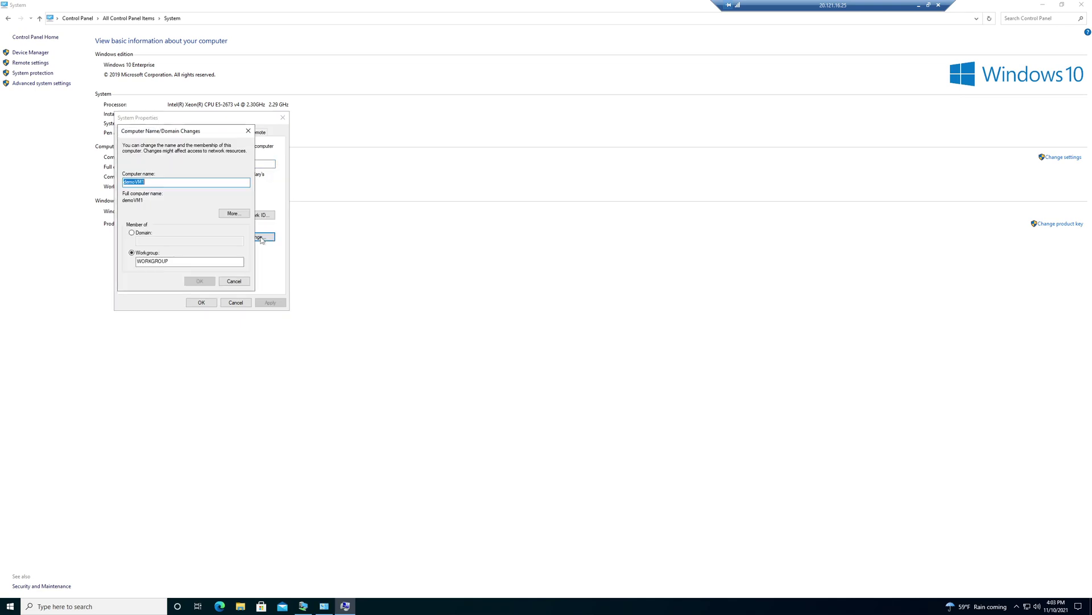
Try to join the computer to the tutorial.com domain.
click(147, 235)
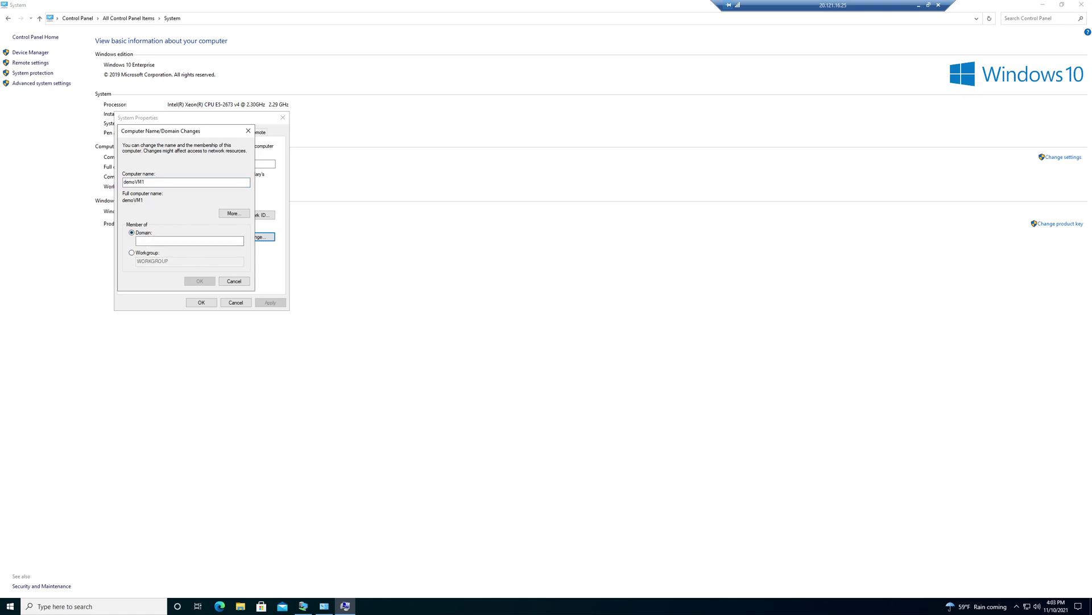
click(207, 242)
text(tutorial.com)
click(200, 281)
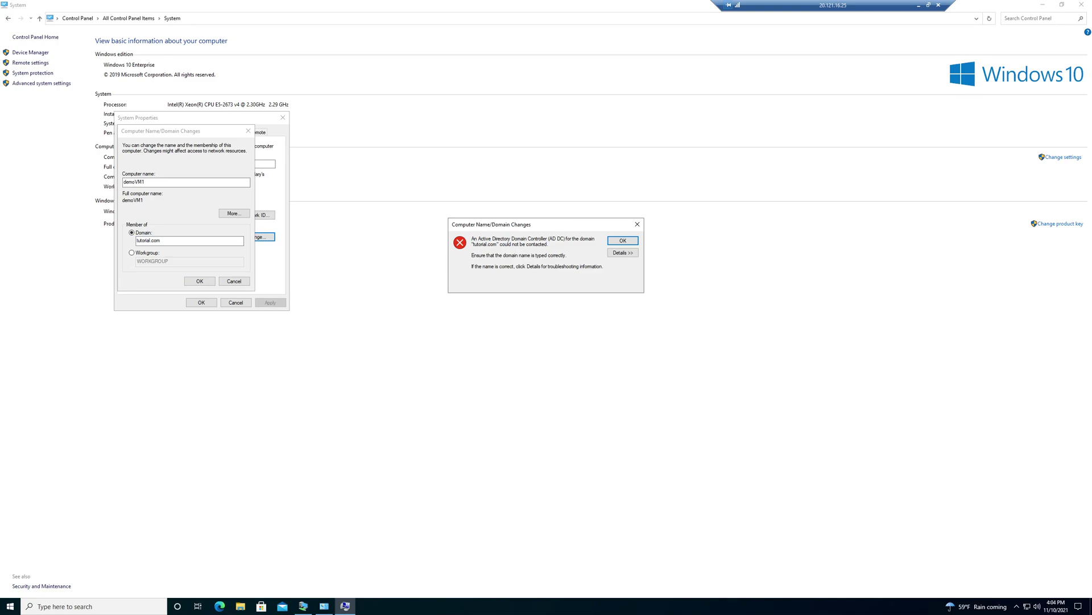
click(627, 243)
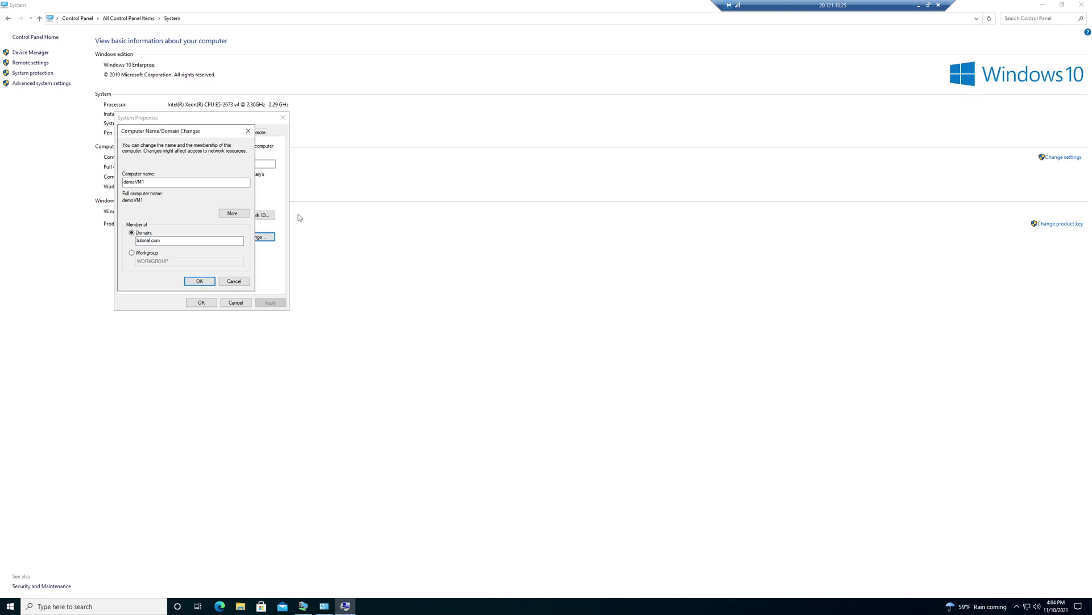
Rename the computer as OnPremVM1 with workgroup membership in WORKGROUP, and restart it.
double_click(135, 181)
text(OnPremVM1)
click(131, 252)
click(205, 280)
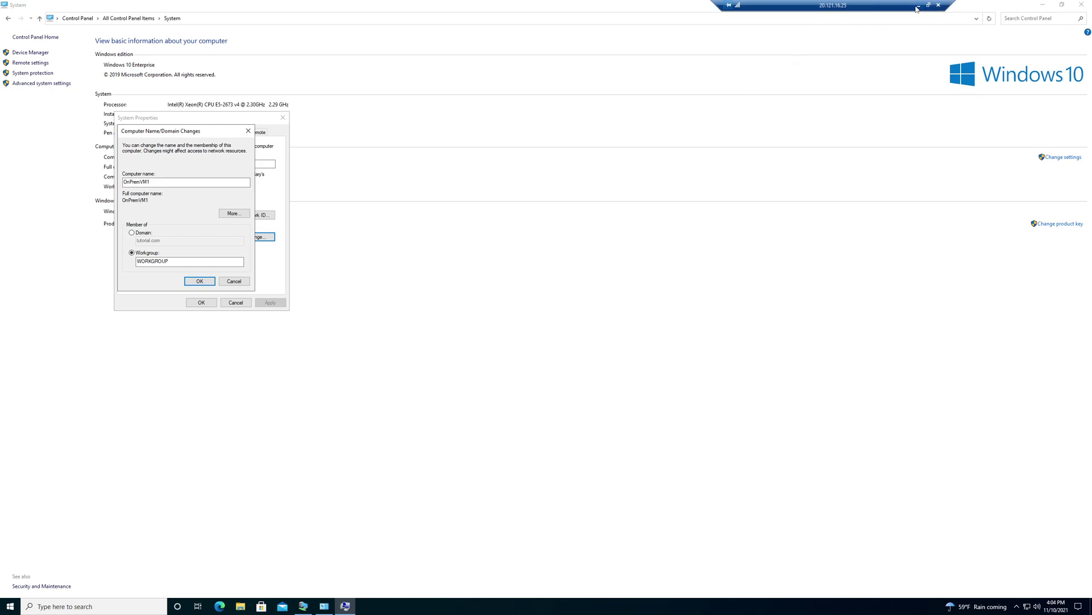
click(607, 319)
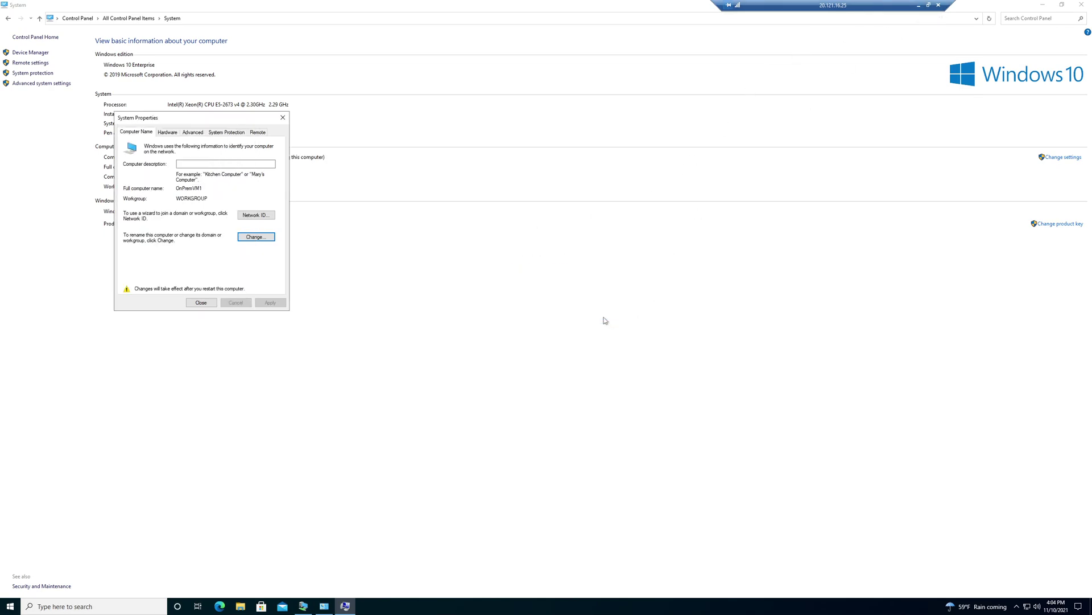
click(201, 302)
click(555, 310)
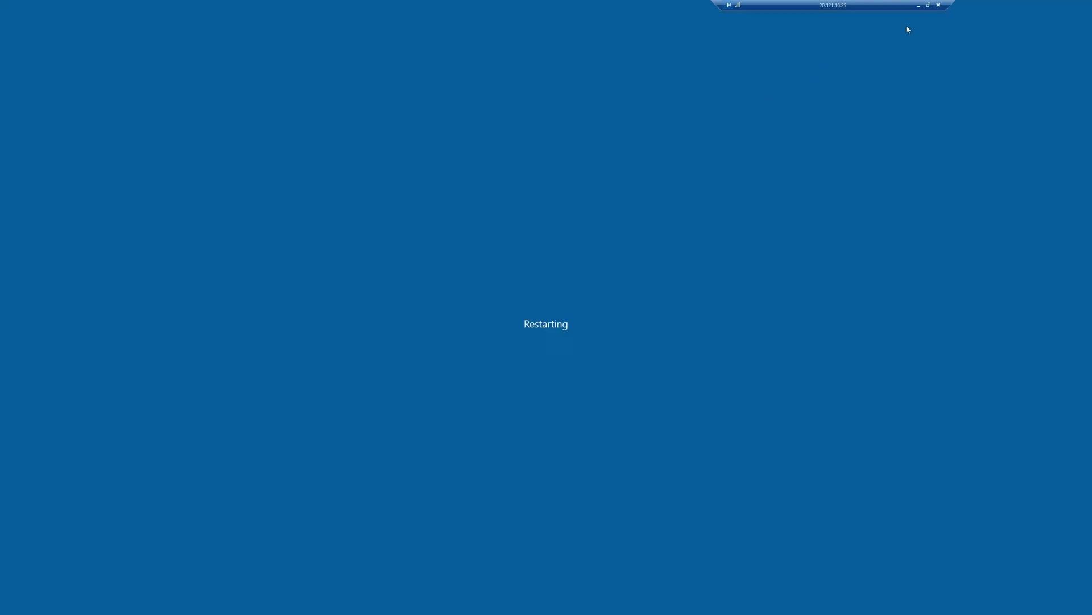
Minimize the remote desktop session and open the demoVM1 remote desktop file from the local Downloads folder.
click(918, 7)
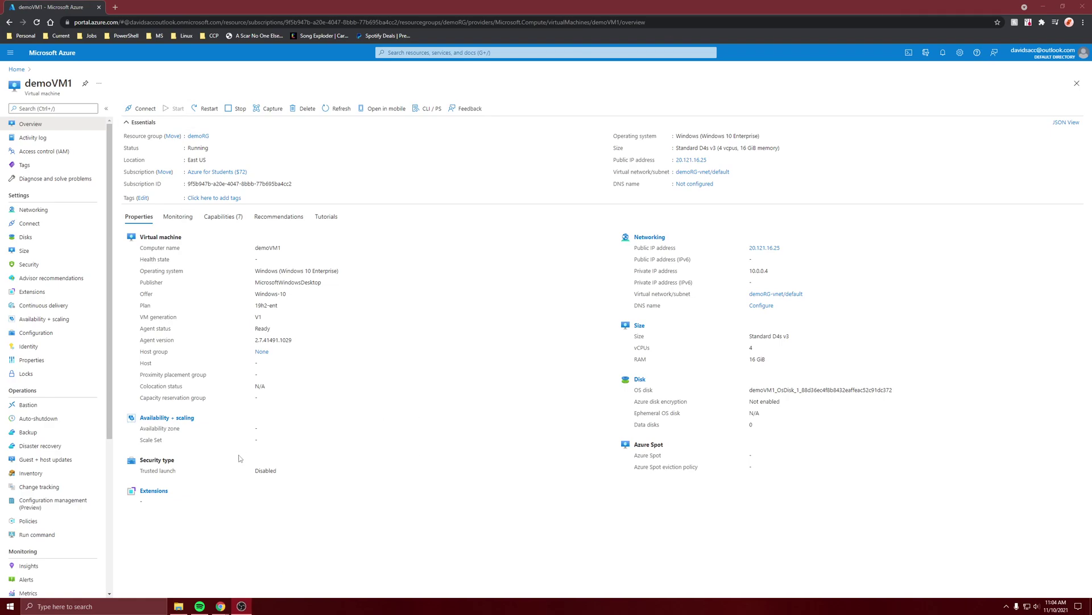
click(143, 108)
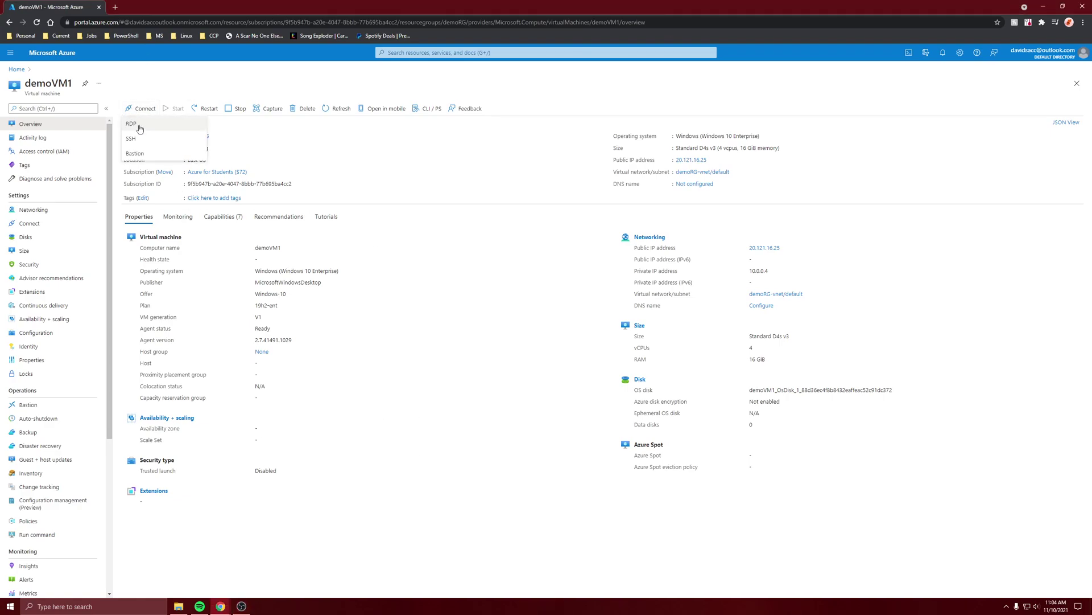
click(179, 606)
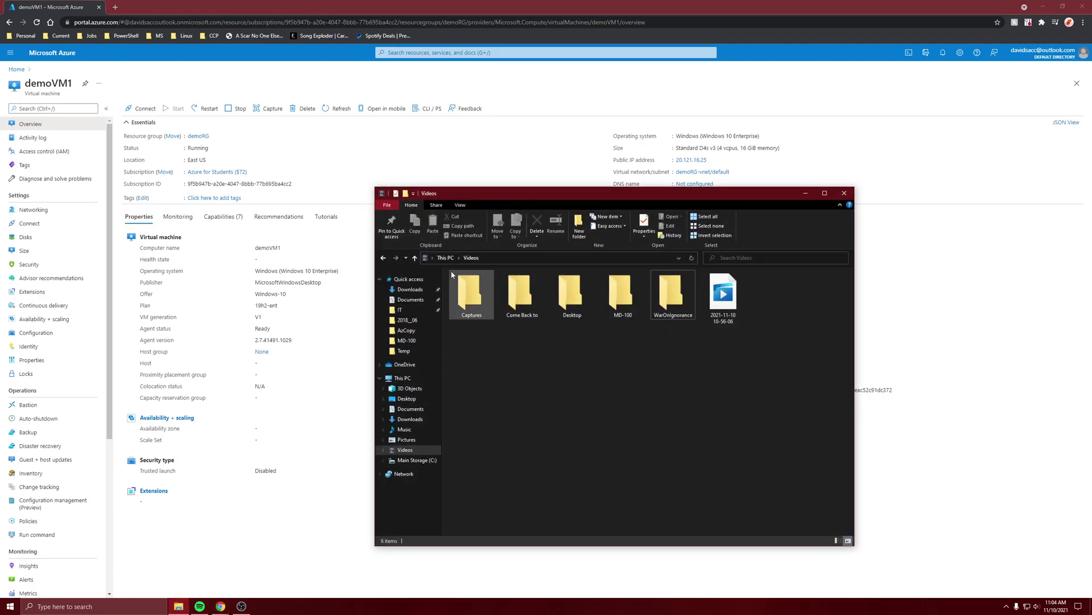
click(411, 289)
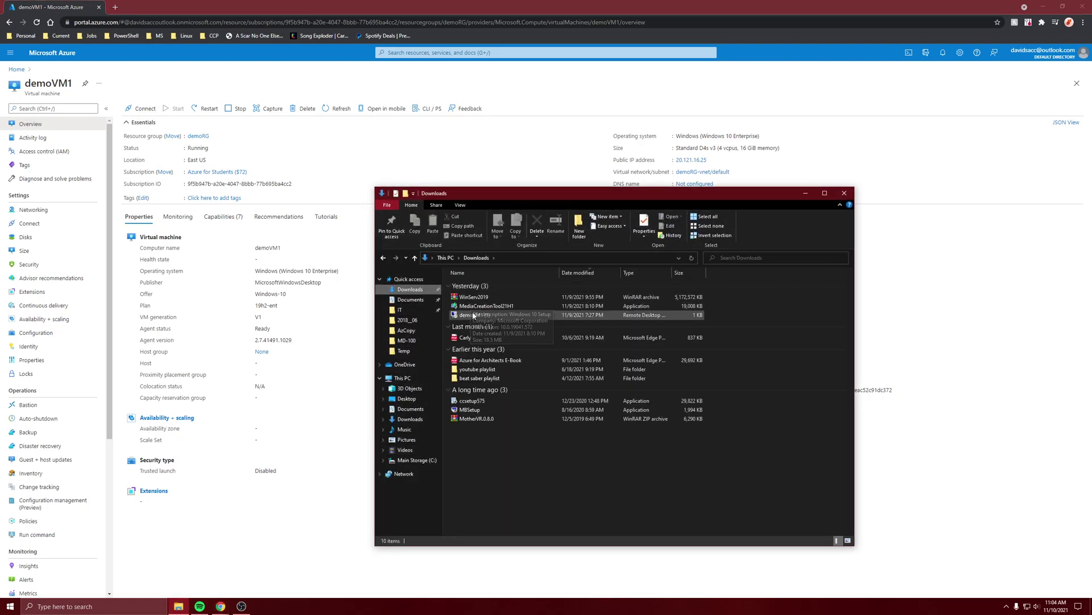
double_click(472, 315)
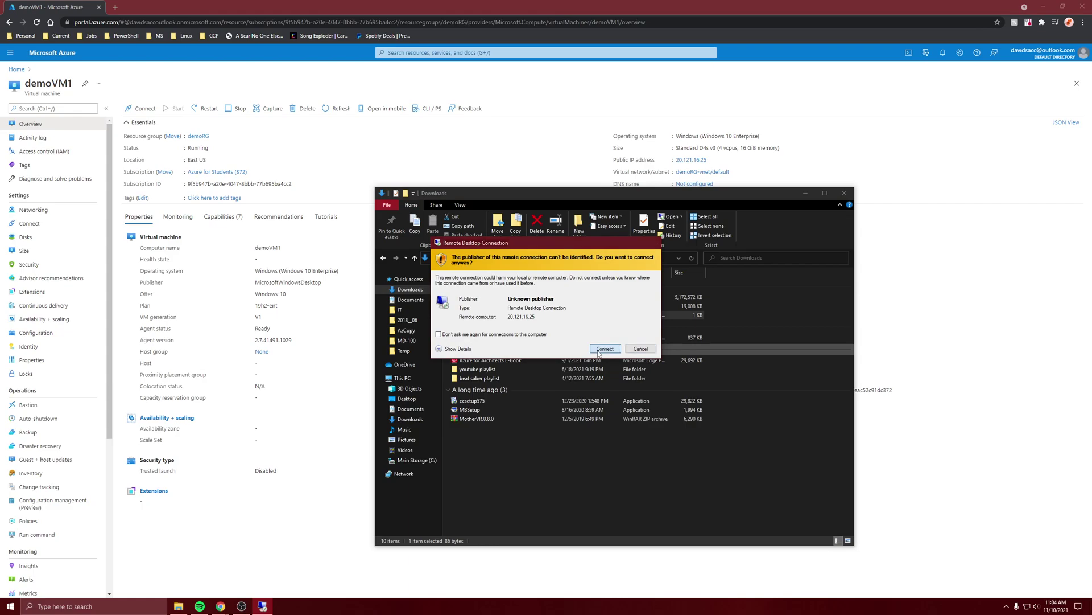
Reconnect to 20.121.16.25 with the account password despite the certificate errors, and minimize File Explorer.
click(604, 348)
text(•••••••••••••)
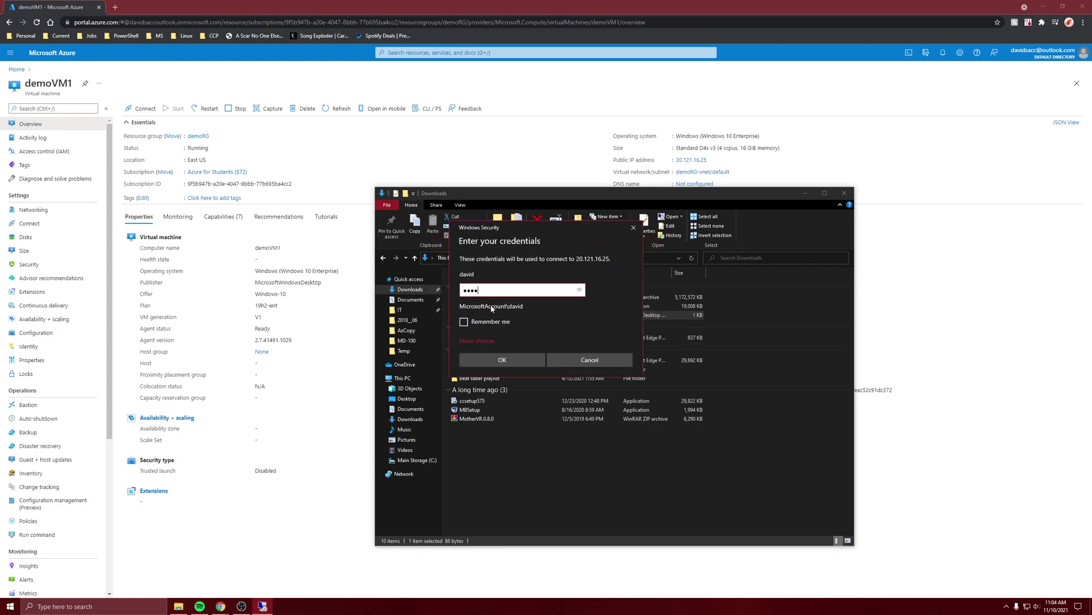
key(Return)
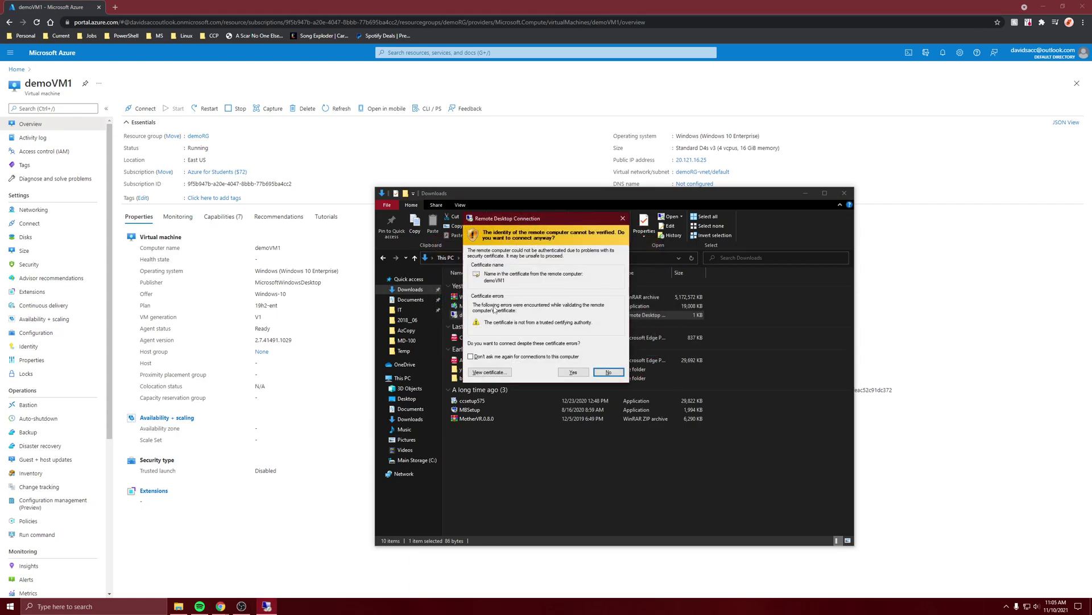
click(648, 375)
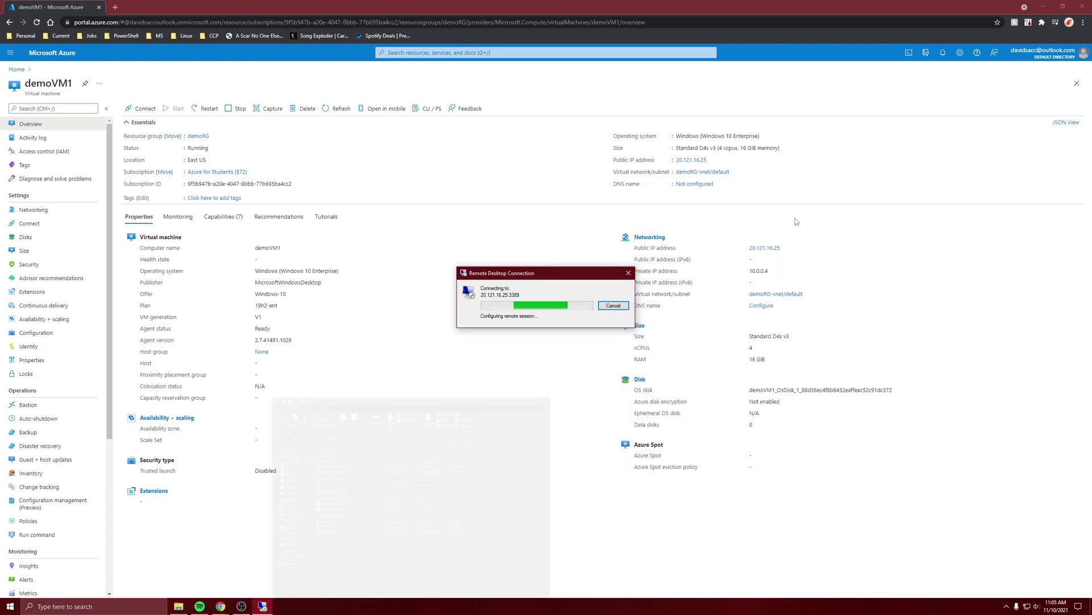
click(805, 193)
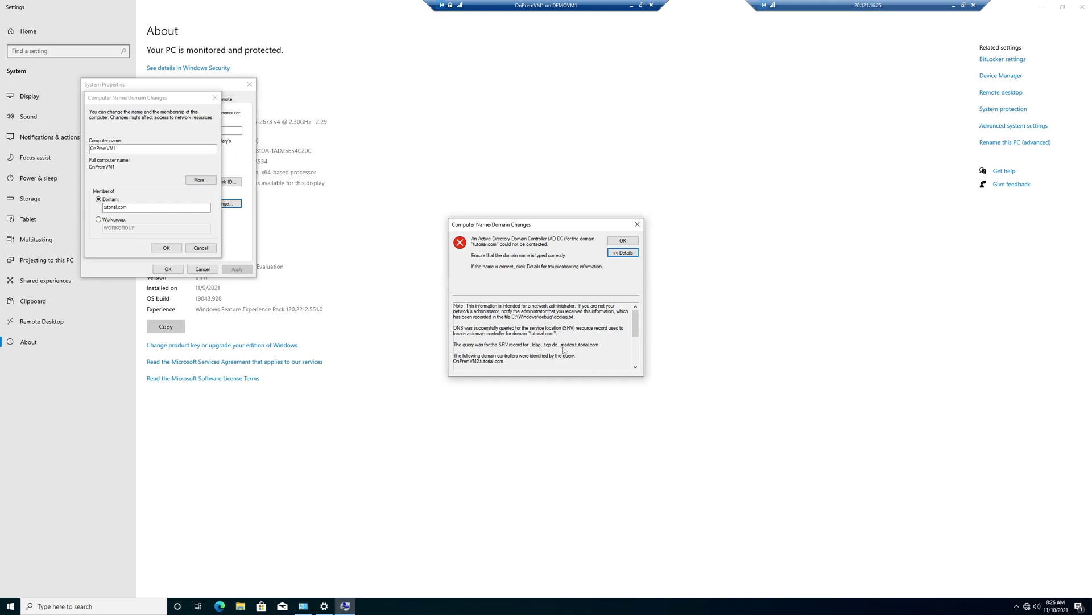
Examine the details of OnPremVM1's domain-join error for tutorial.com, including the identified domain controllers.
key(Tab)
drag(635, 331, 636, 352)
drag(501, 350, 592, 350)
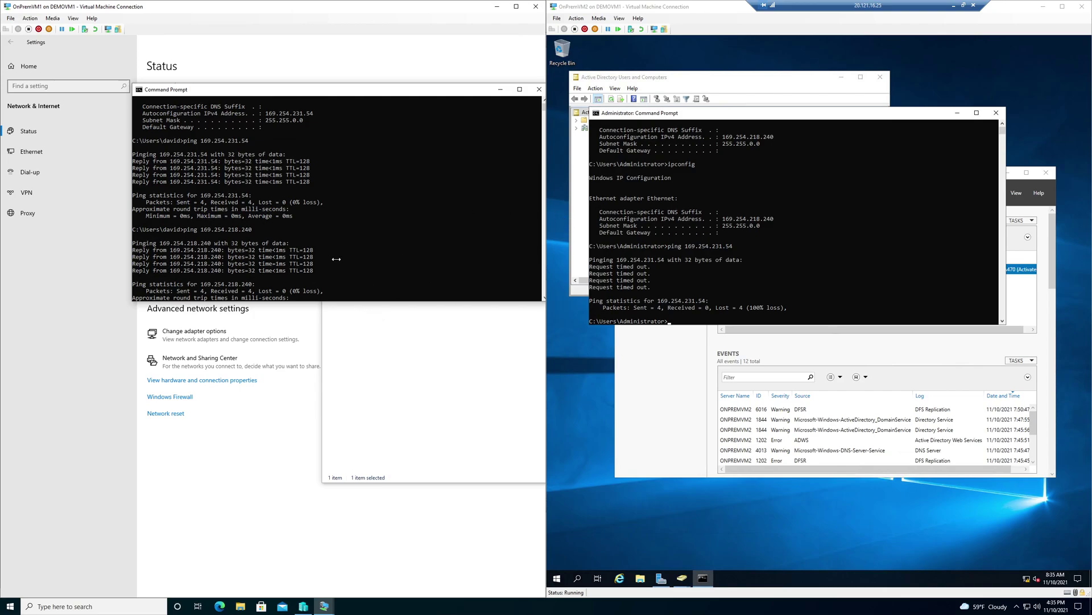
Turn on network discovery for the domain profile on OnPremVM2 and save the sharing settings.
click(738, 313)
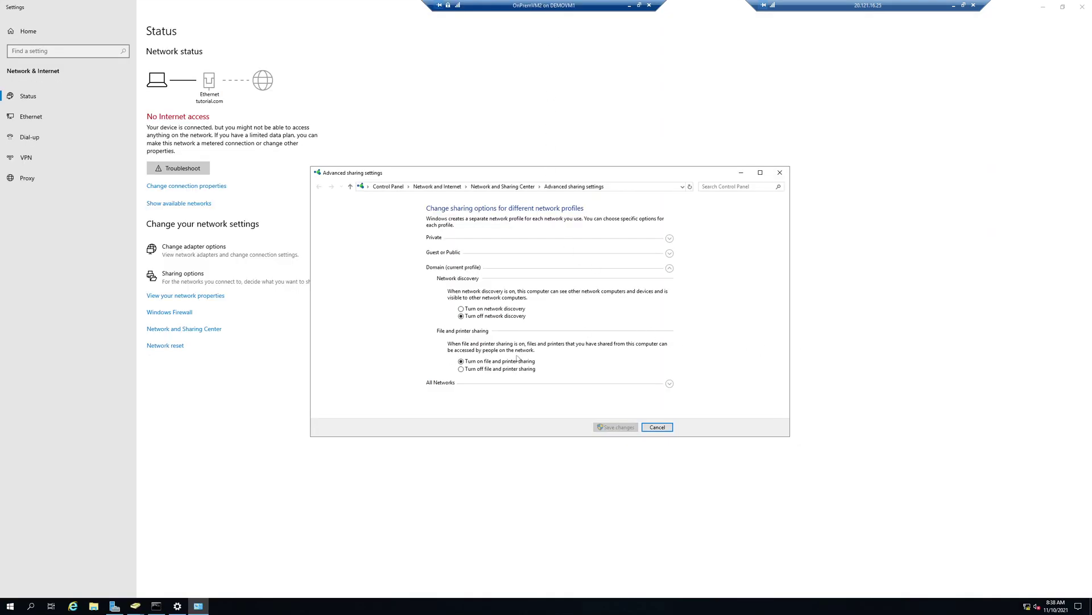
click(477, 311)
click(621, 427)
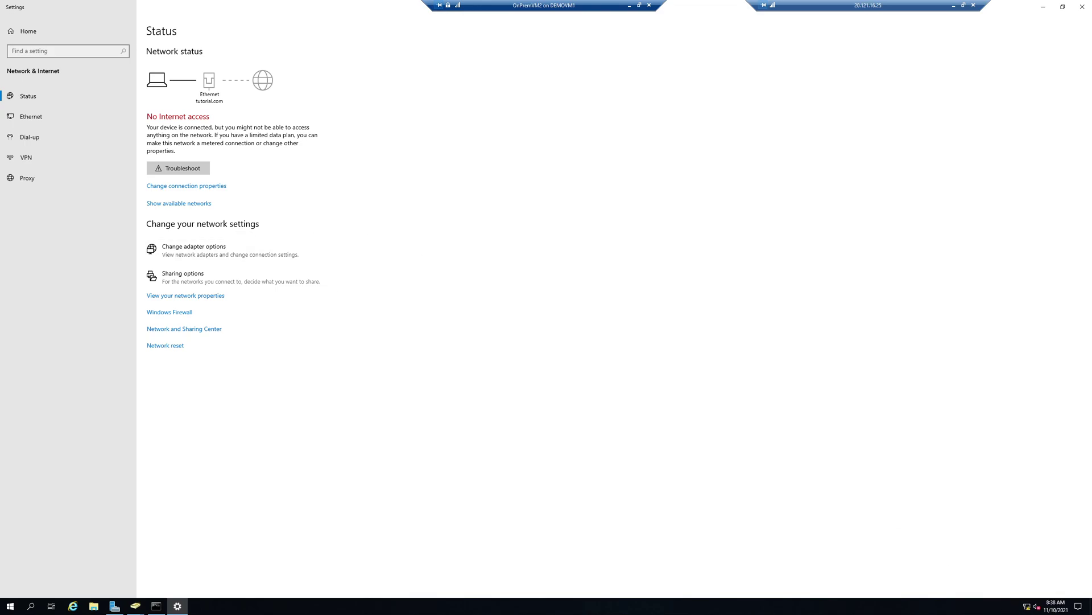
Minimize the OnPremVM2 session and save OnPremVM1's Guest or Public sharing settings with network discovery turned on.
click(630, 6)
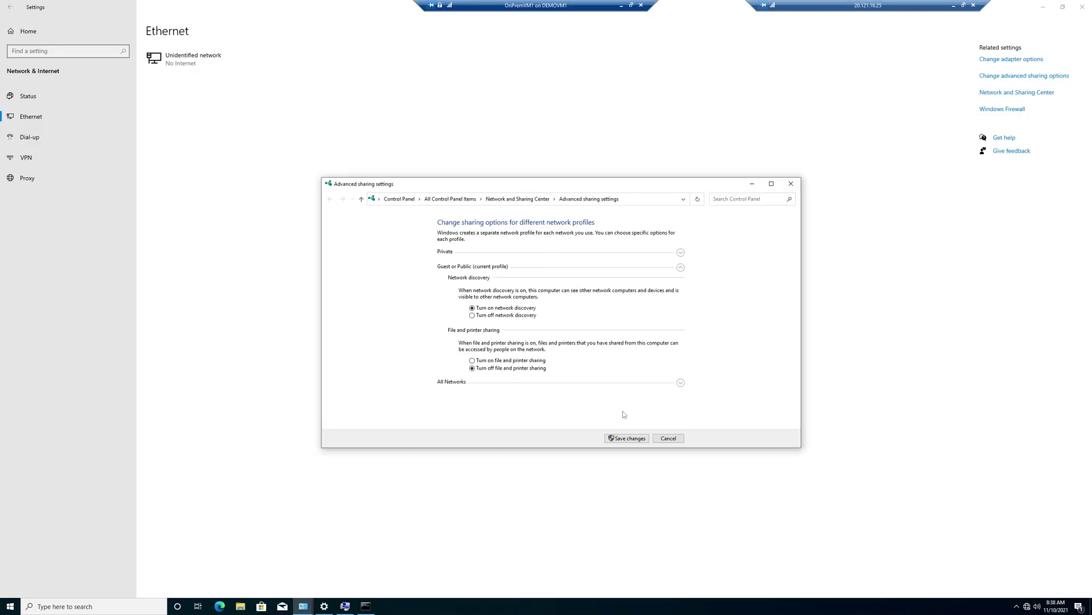
click(614, 441)
click(615, 439)
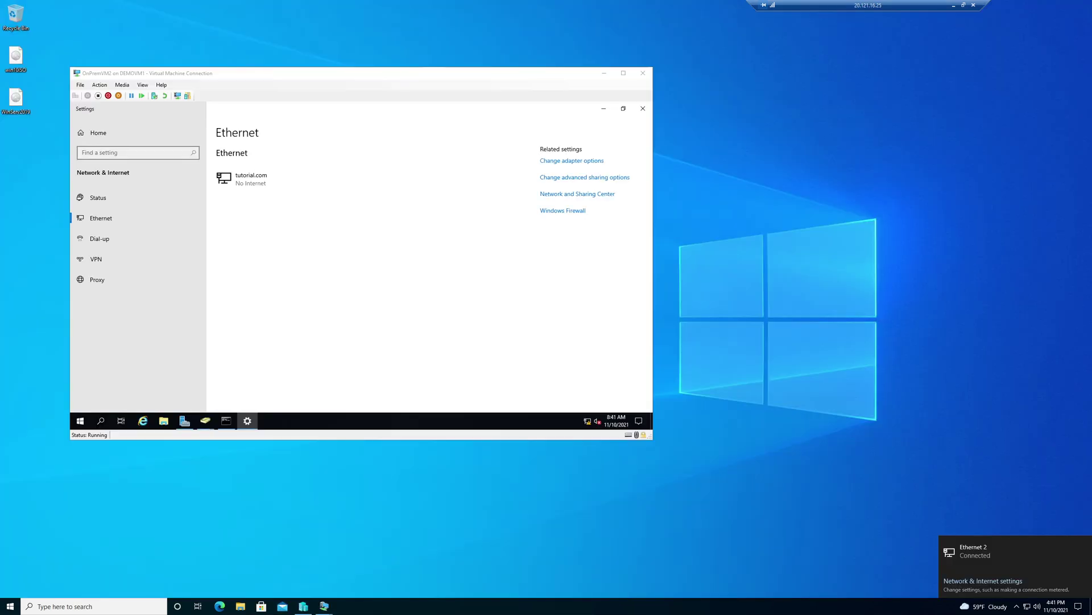
click(281, 191)
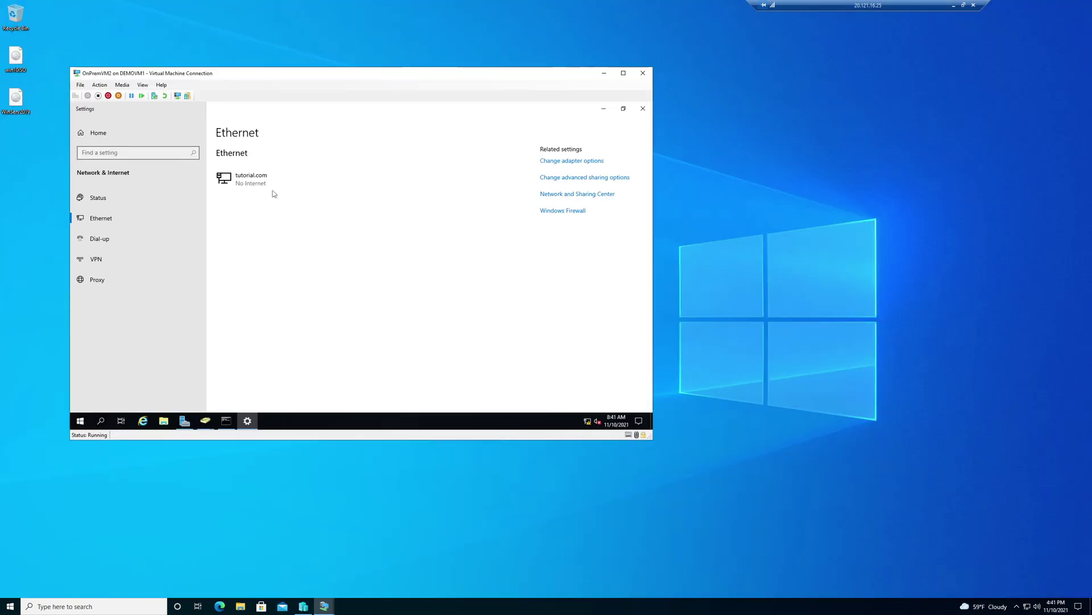
Turn on network discovery for the Private and Guest or Public profiles on OnPremVM2, check the remaining profiles, and save the sharing settings.
click(579, 181)
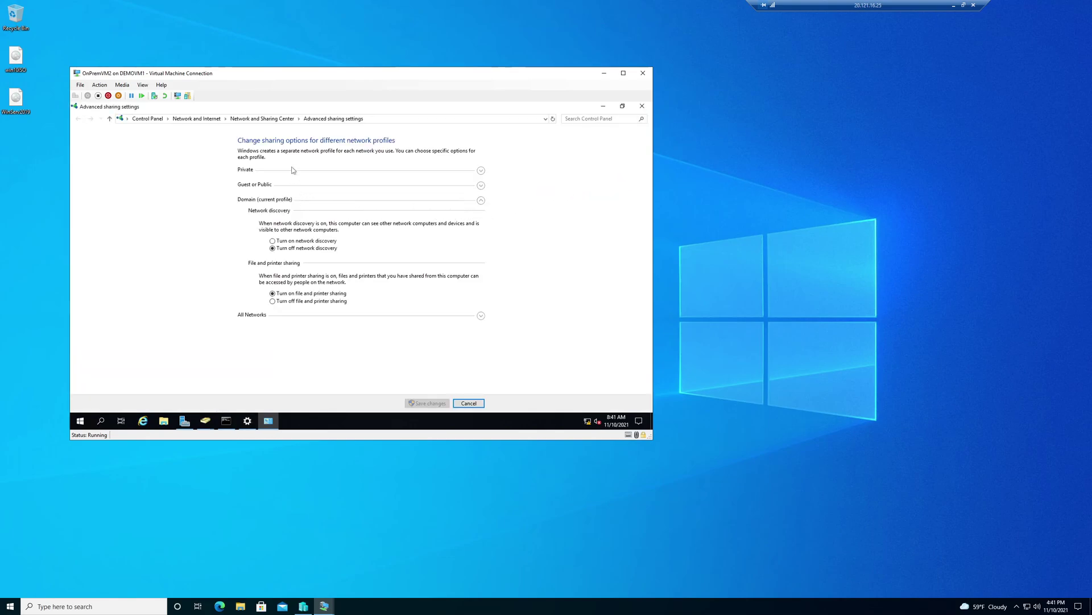
click(307, 175)
click(317, 211)
click(332, 296)
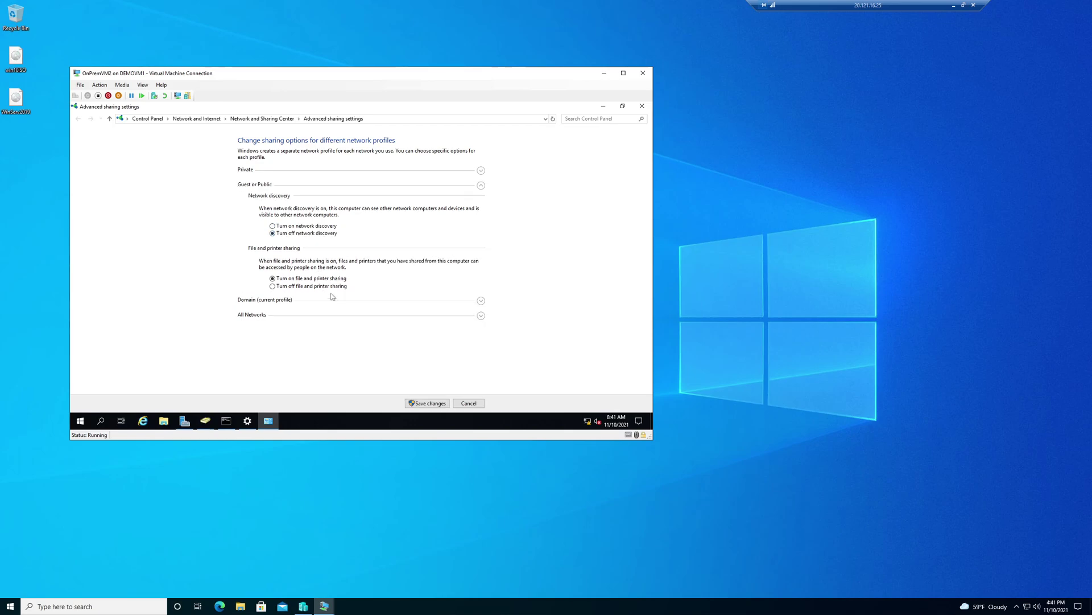
click(321, 227)
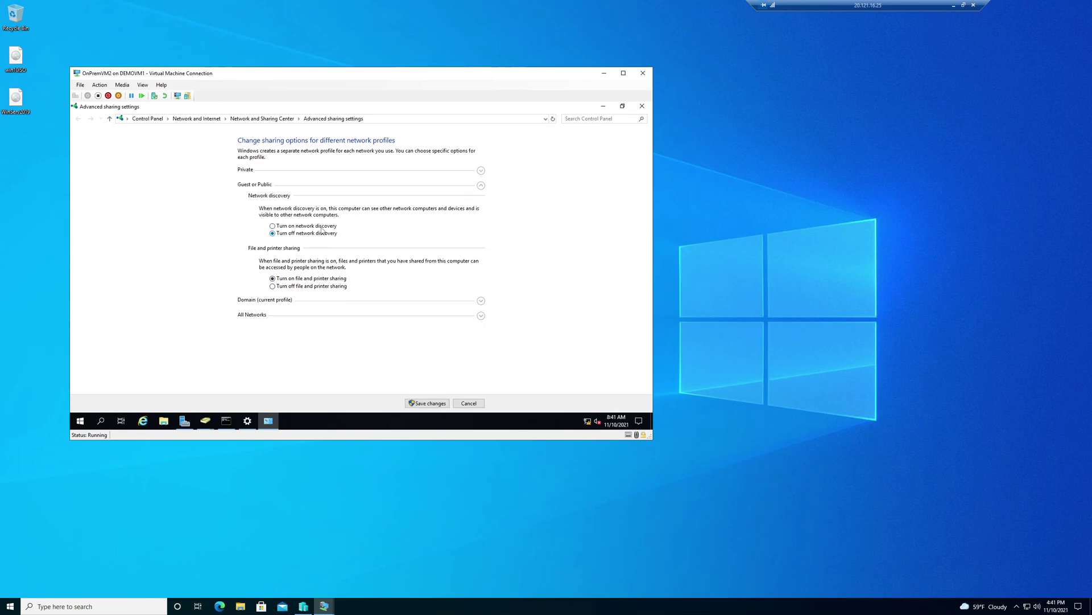
click(330, 301)
click(320, 315)
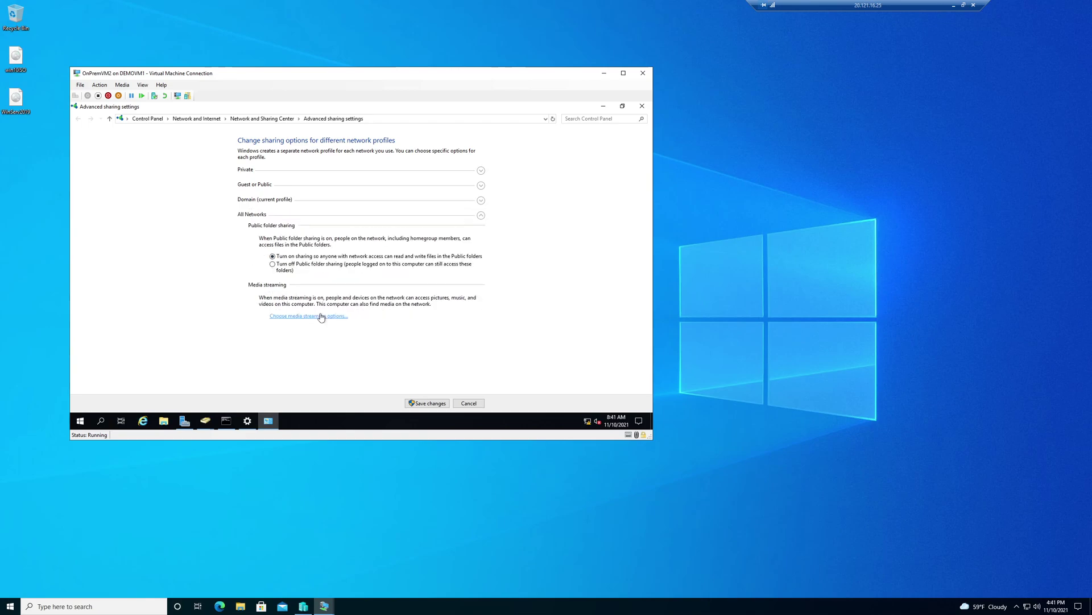
click(436, 403)
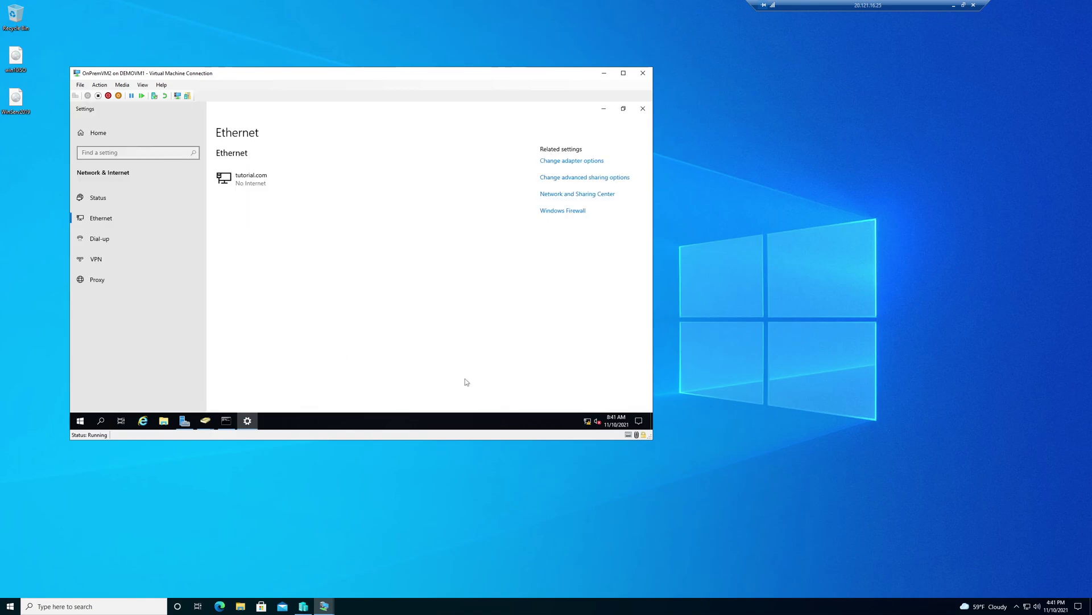
Open the Ethernet page of the host machine's network settings.
click(1027, 606)
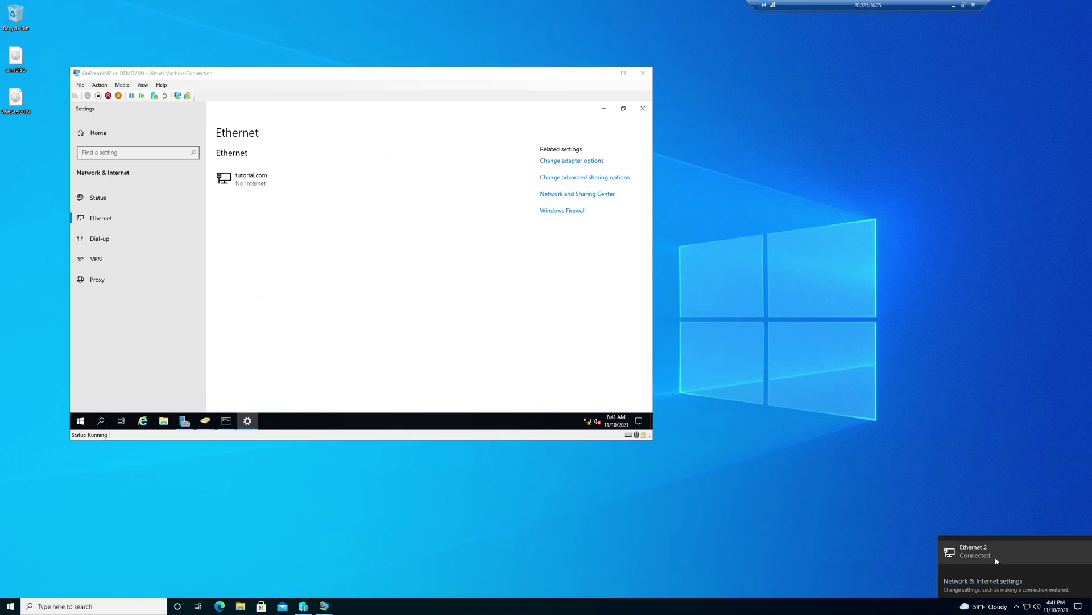
click(997, 561)
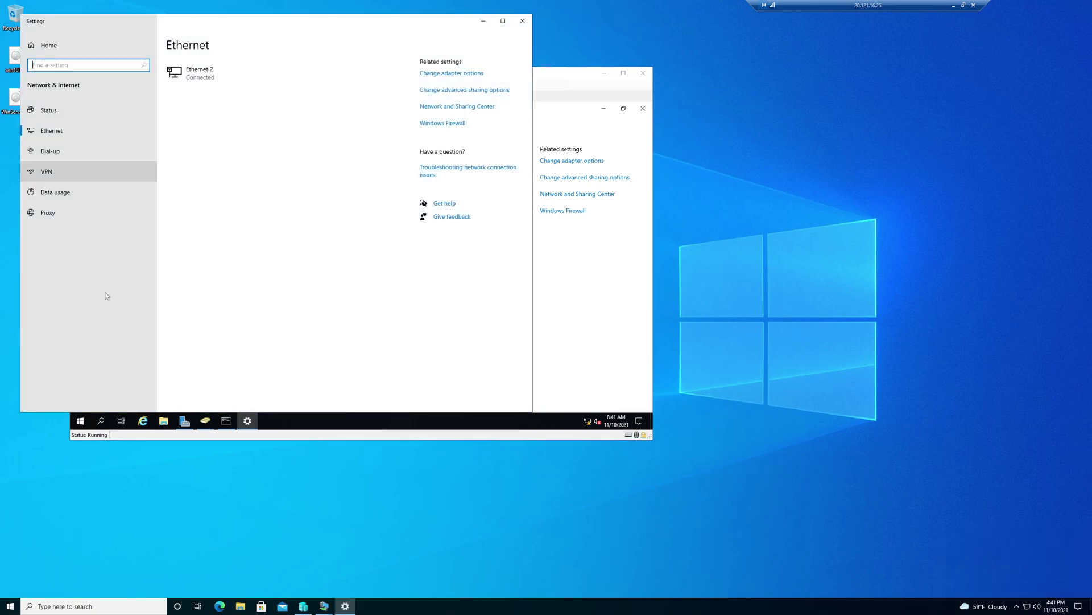
click(175, 559)
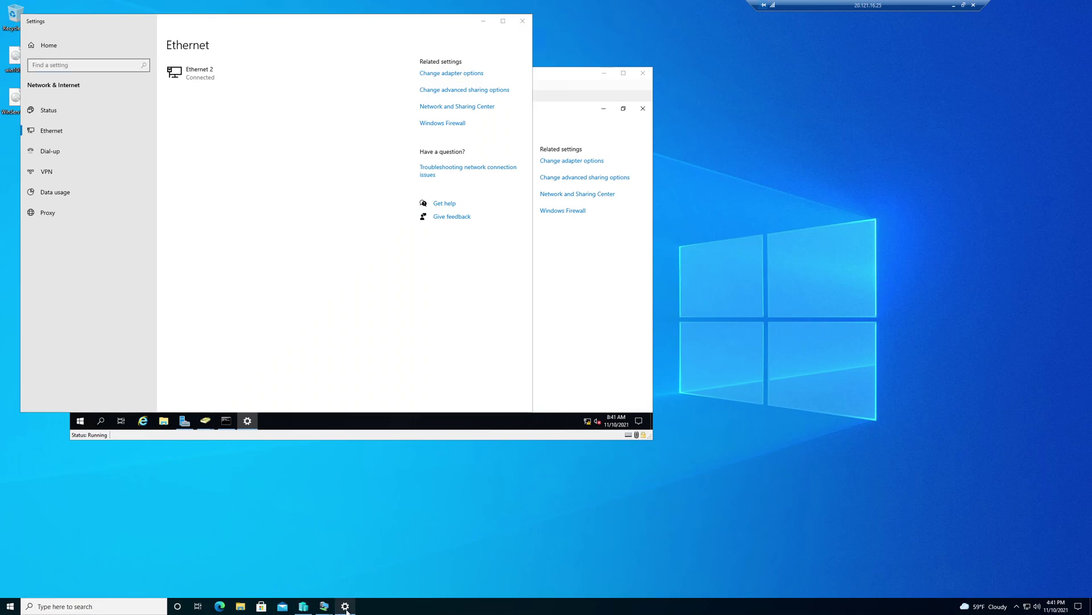
mouse_move(344, 608)
Save the host's vEthernet (ExtSwitch) adapter properties with Hyper-V Extensible Virtual Switch checked, and accept disabling that feature.
click(421, 36)
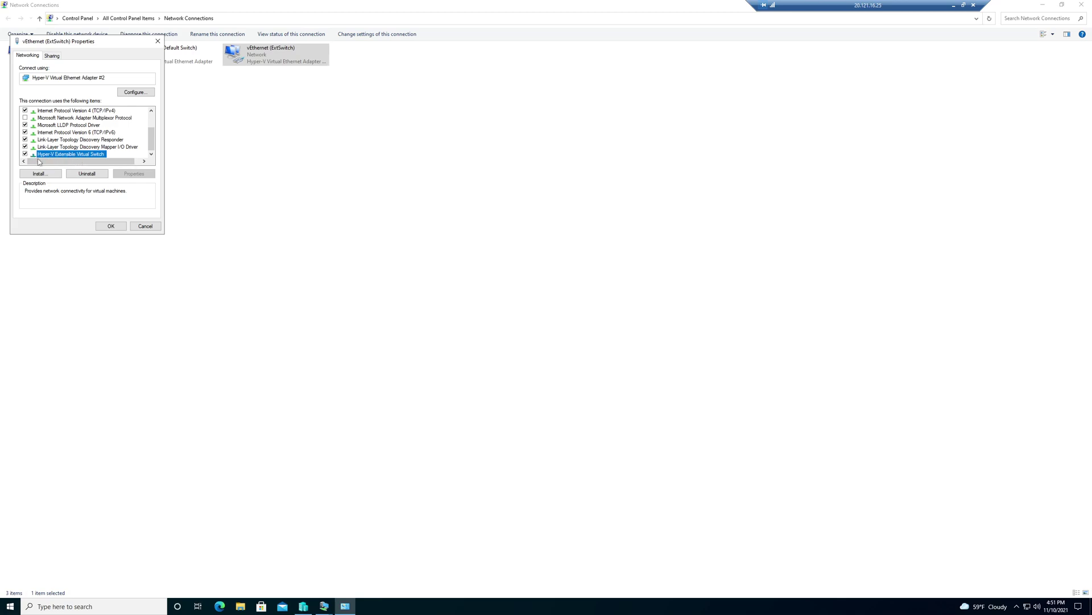
click(118, 226)
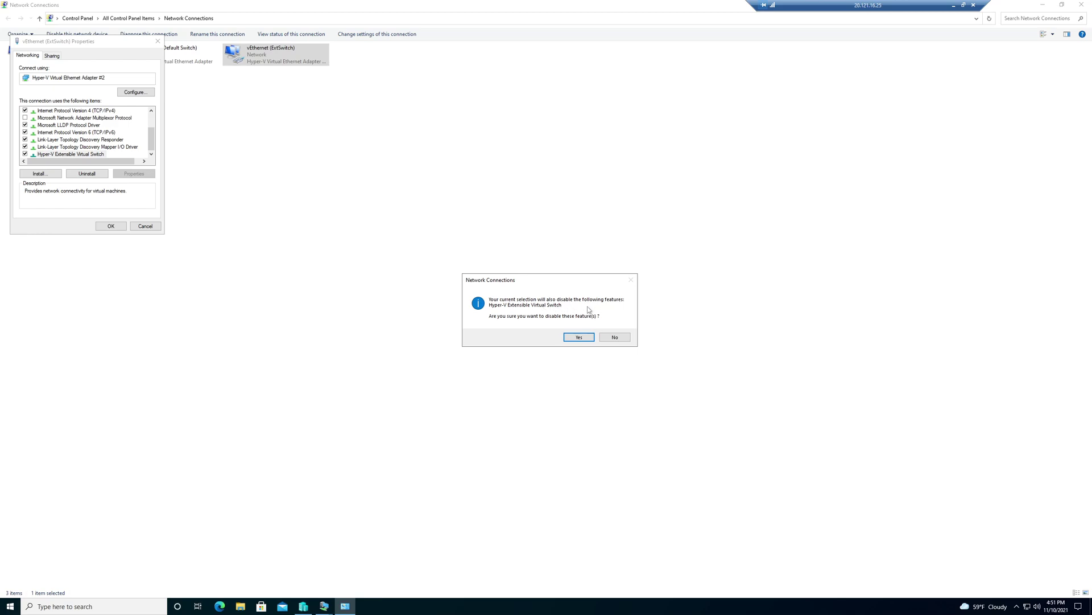
click(579, 337)
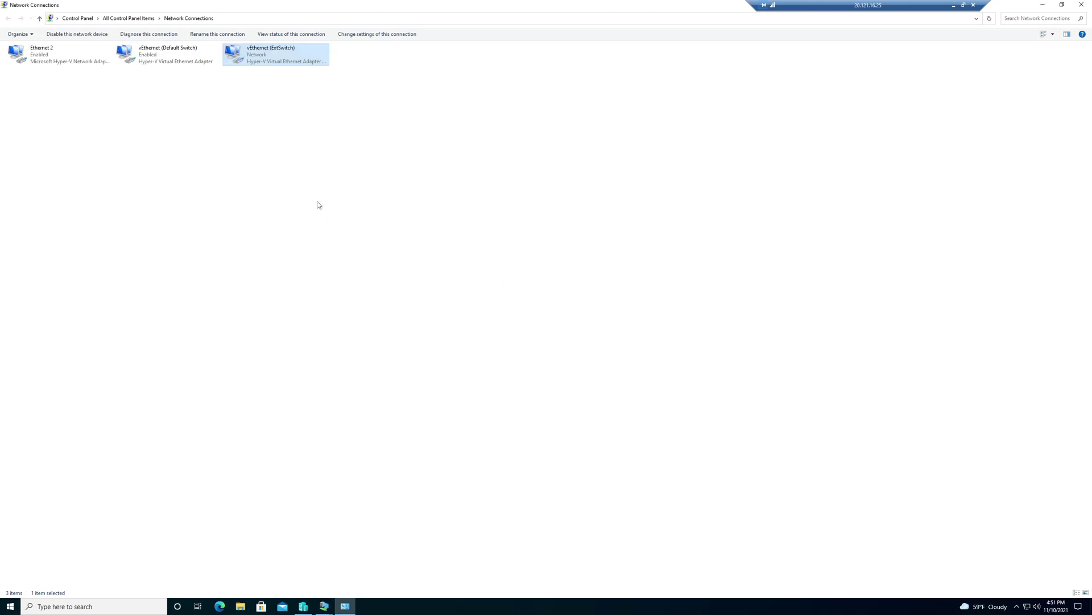